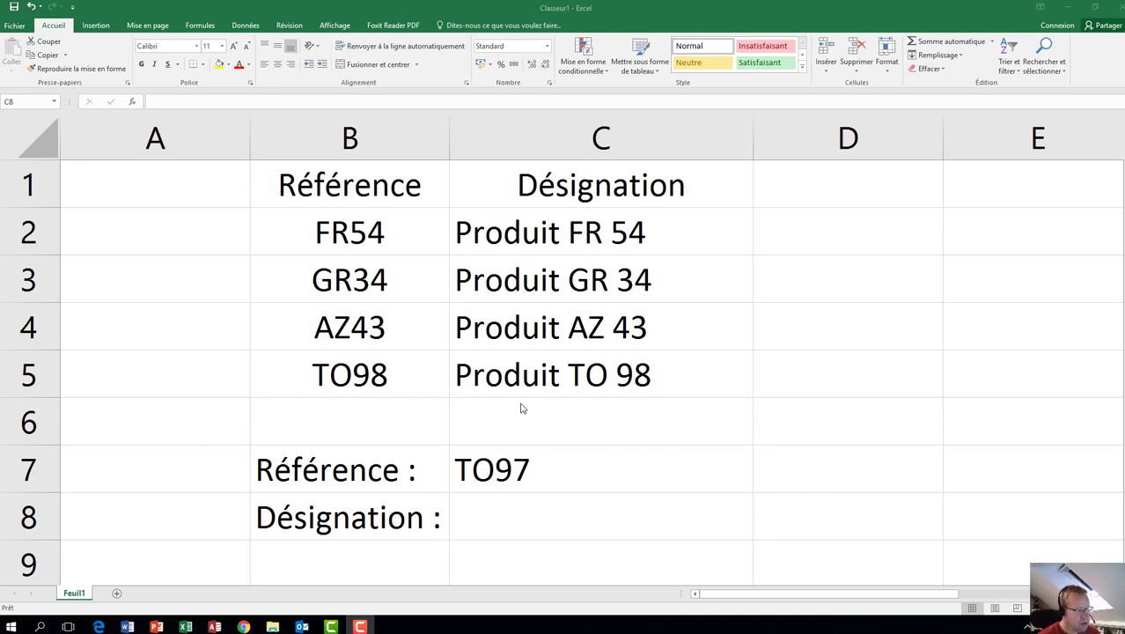
# Delete the old reference TO97 from cell C7
pyautogui.click(522, 473)
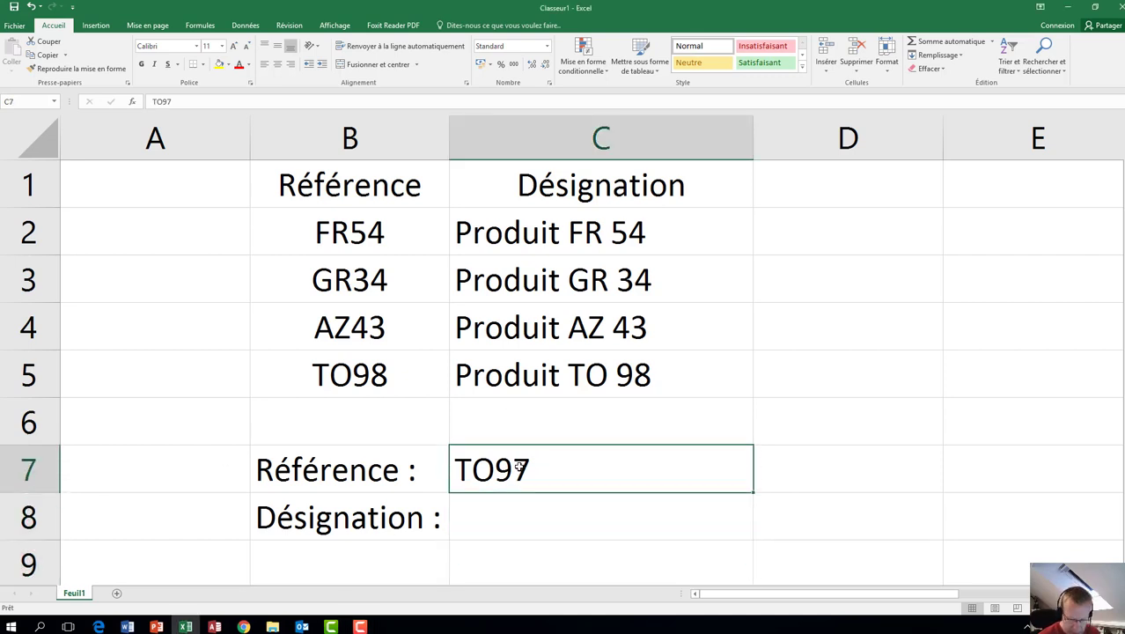
pyautogui.press('Delete')
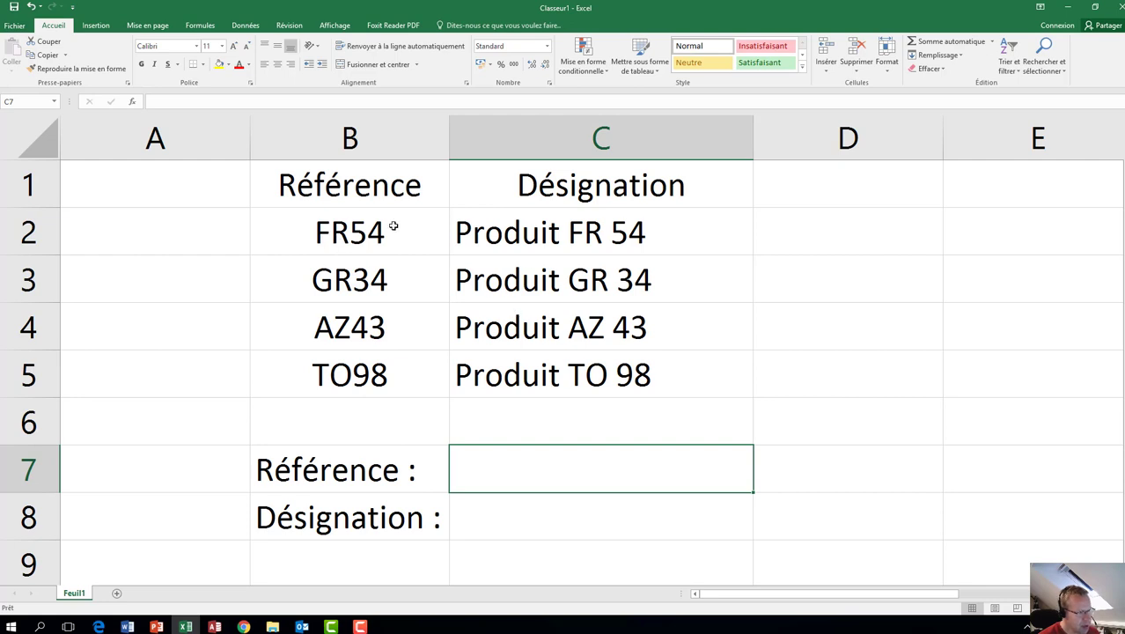
# Define the name 'catalogue' for the product table B2:C5 via Définir un nom
pyautogui.moveTo(359, 233)
pyautogui.mouseDown()
pyautogui.moveTo(519, 310)
pyautogui.moveTo(539, 376)
pyautogui.mouseUp()
pyautogui.rightClick(539, 377)
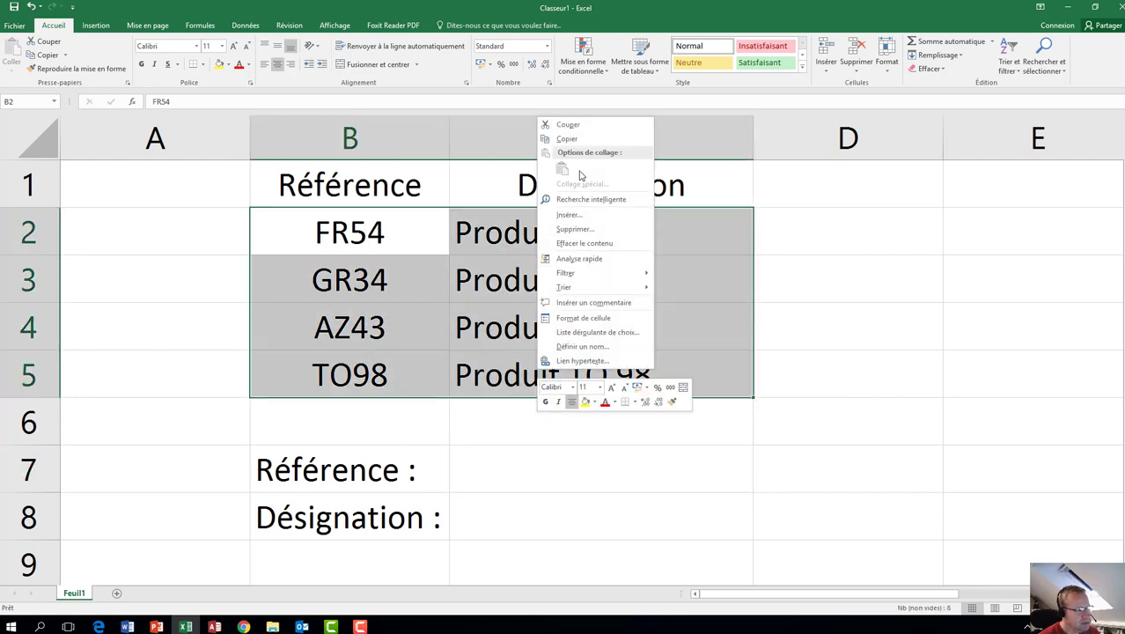
pyautogui.click(596, 349)
pyautogui.write('c')
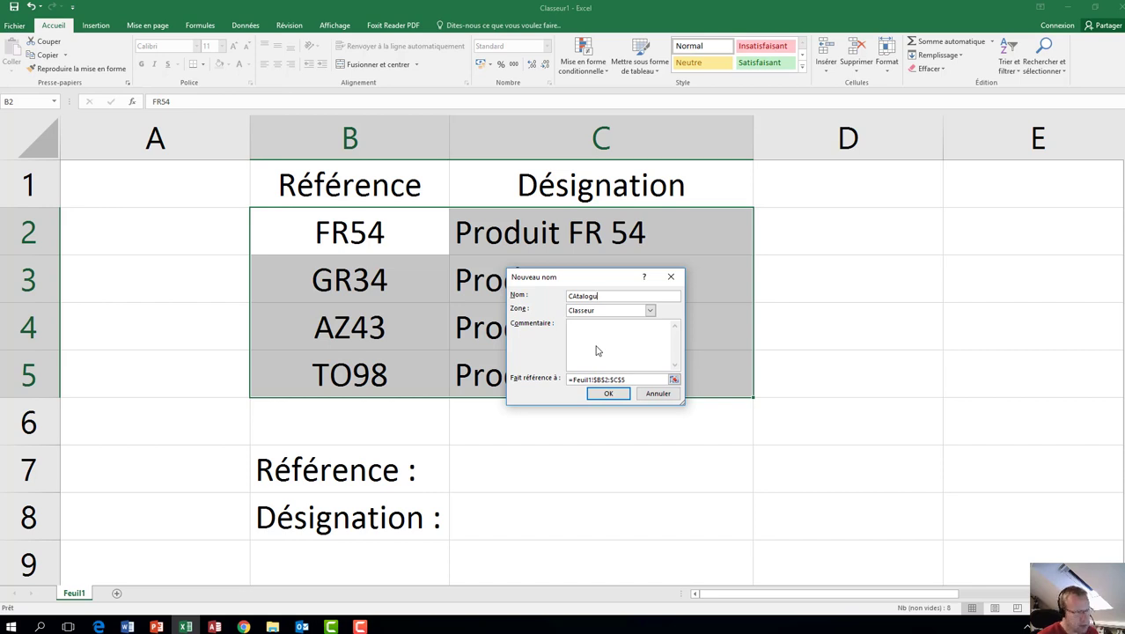
pyautogui.press('BackSpace')
pyautogui.press('BackSpace')
pyautogui.press('BackSpace')
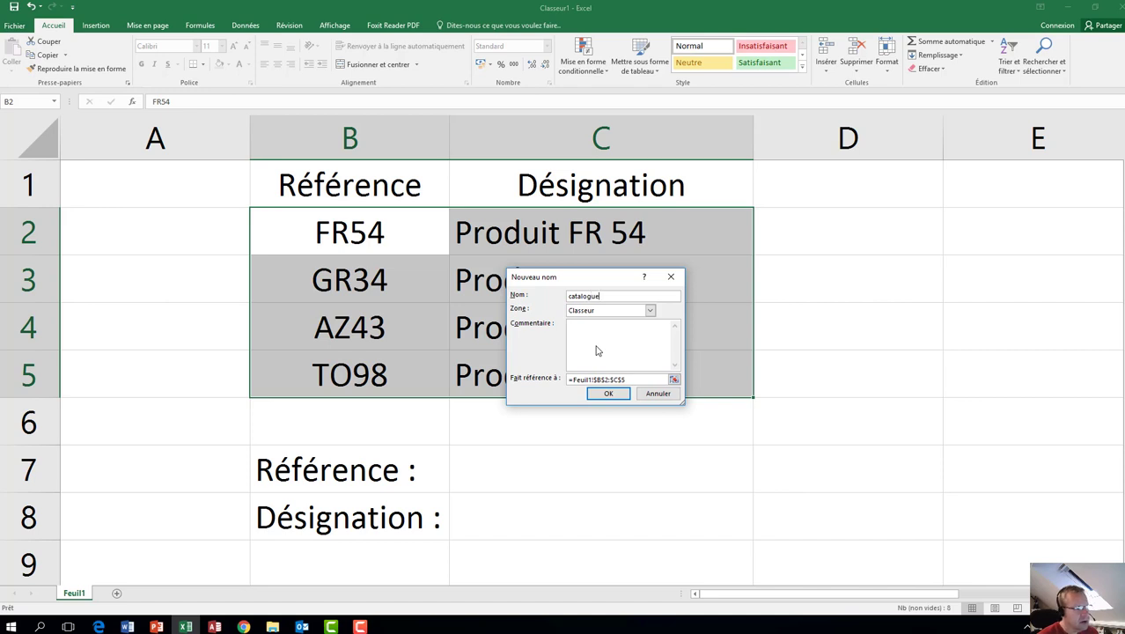
pyautogui.press('Return')
pyautogui.click(528, 471)
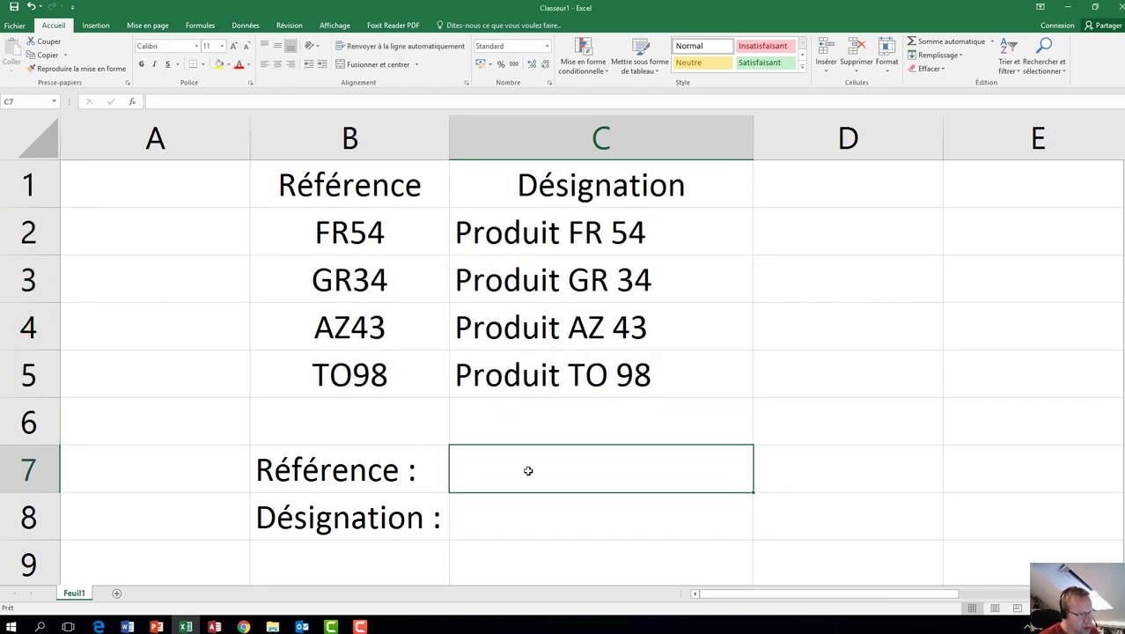
# Enter =RECHERCHEV(C7;catalogue;2;Faux) in C8 to return the designation for C7
pyautogui.click(510, 524)
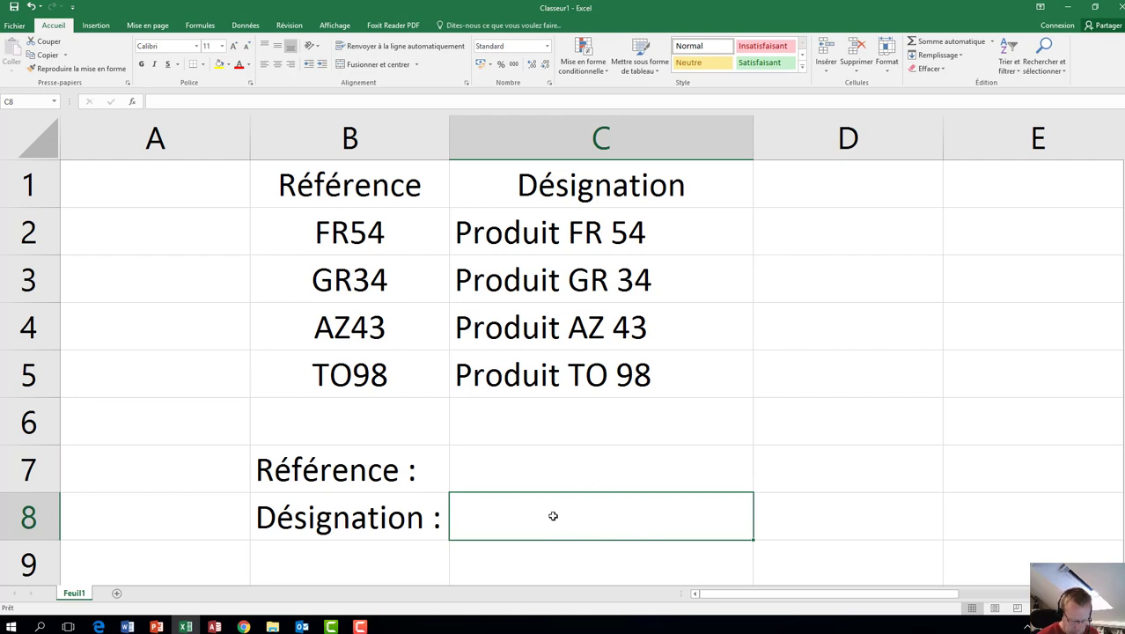
pyautogui.write('=recherhc')
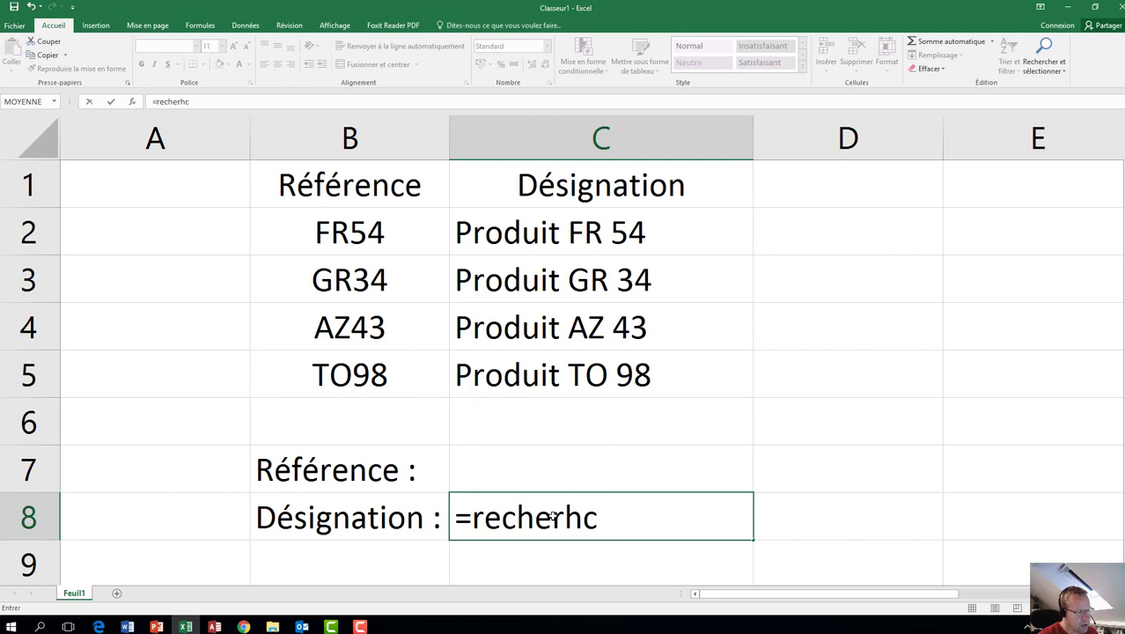
pyautogui.press('BackSpace')
pyautogui.press('BackSpace')
pyautogui.write('che')
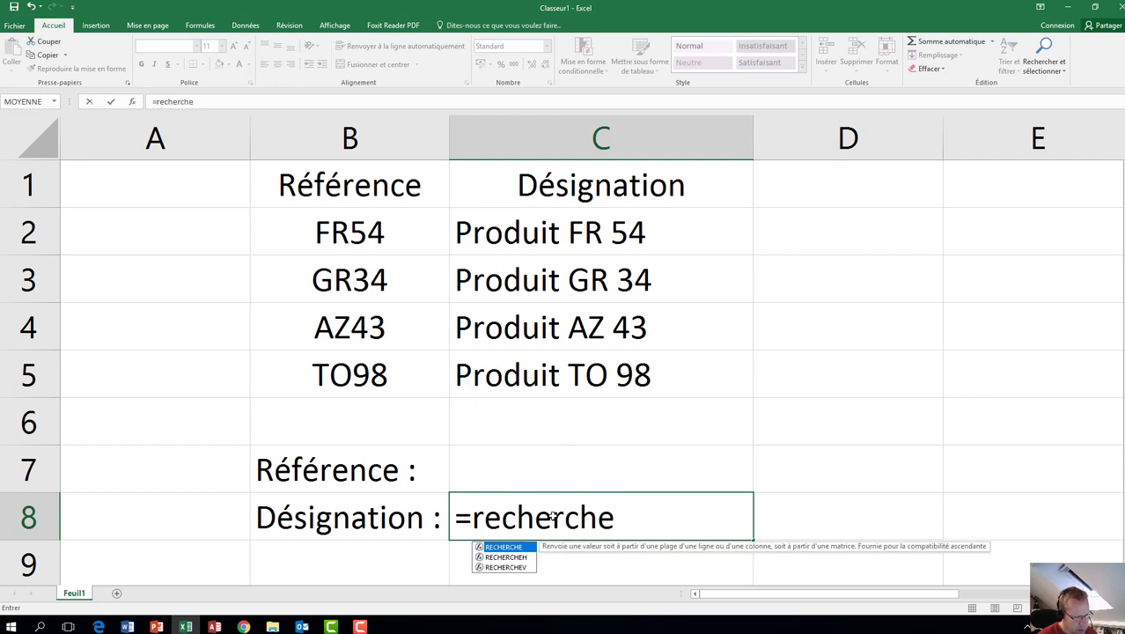
pyautogui.press('Down')
pyautogui.press('Down')
pyautogui.press('Tab')
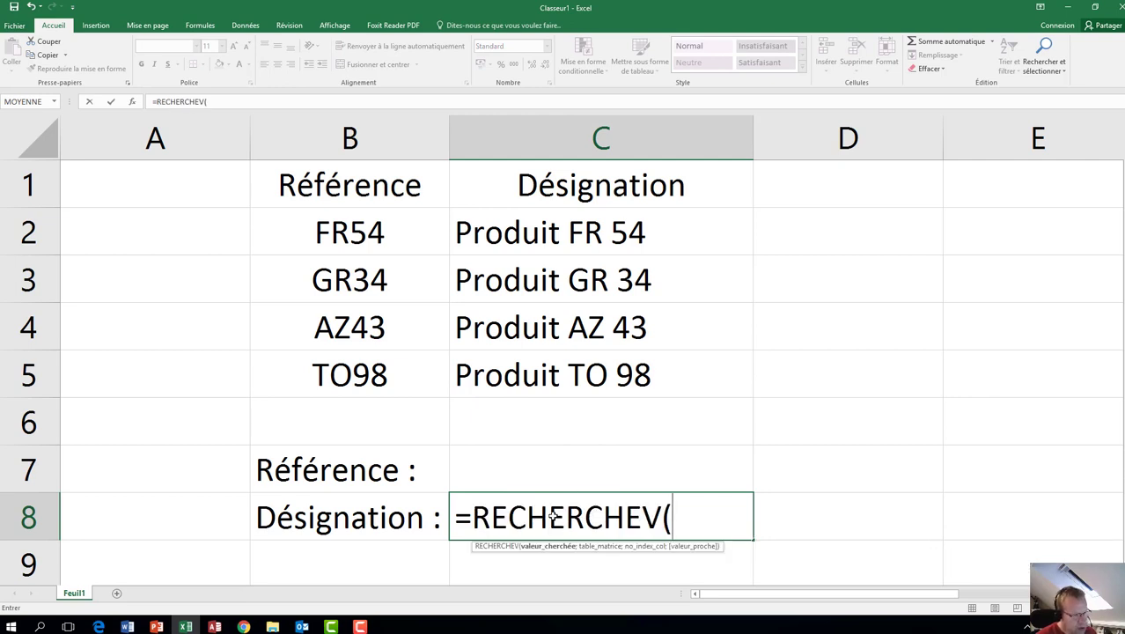
pyautogui.click(607, 465)
pyautogui.write(',')
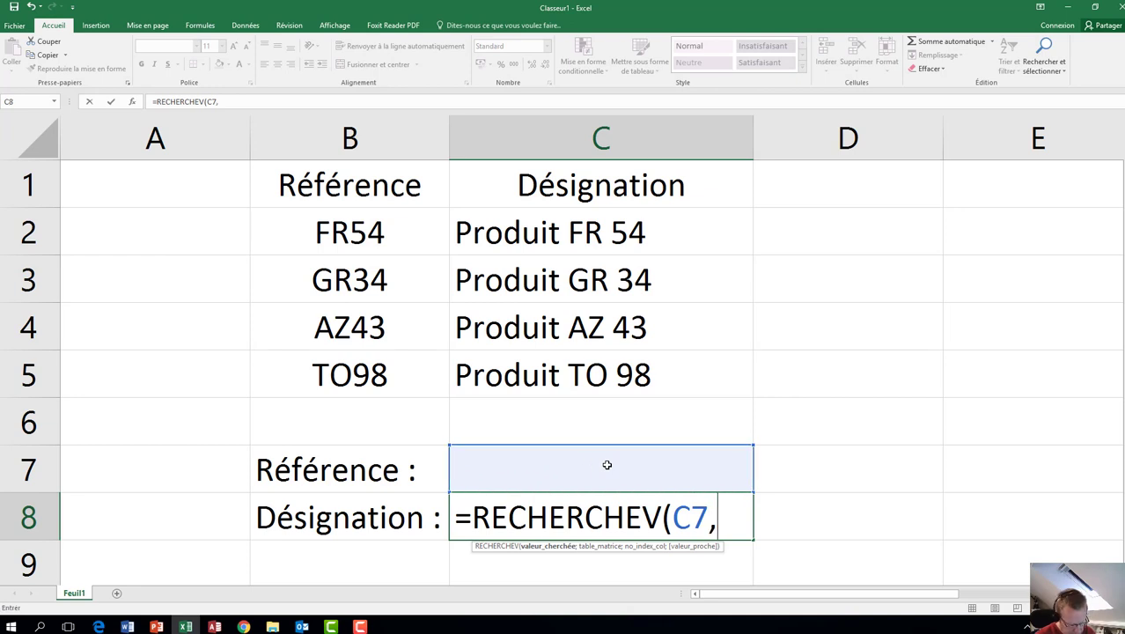
pyautogui.write('catal')
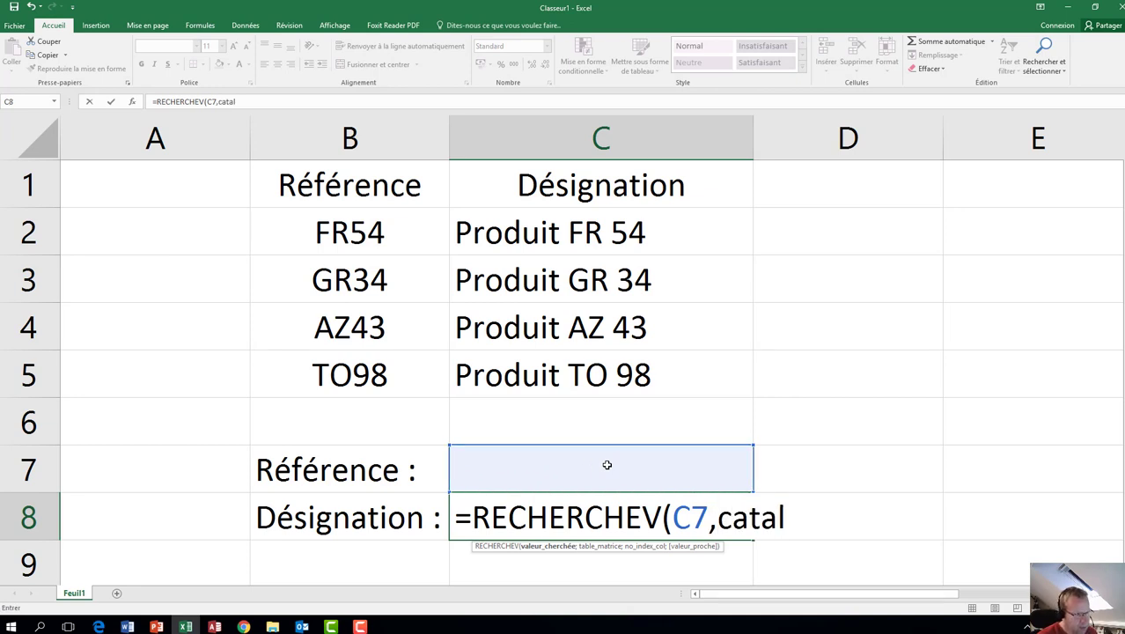
pyautogui.press('BackSpace')
pyautogui.press('BackSpace')
pyautogui.press('BackSpace')
pyautogui.press('BackSpace')
pyautogui.press('BackSpace')
pyautogui.press('BackSpace')
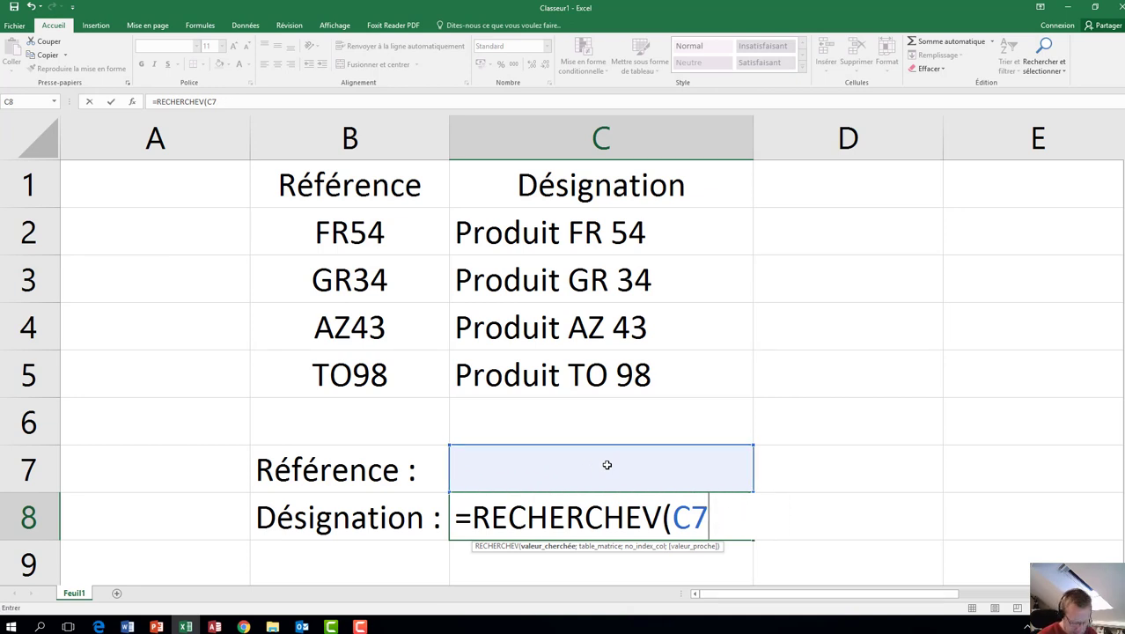
pyautogui.write(';ca')
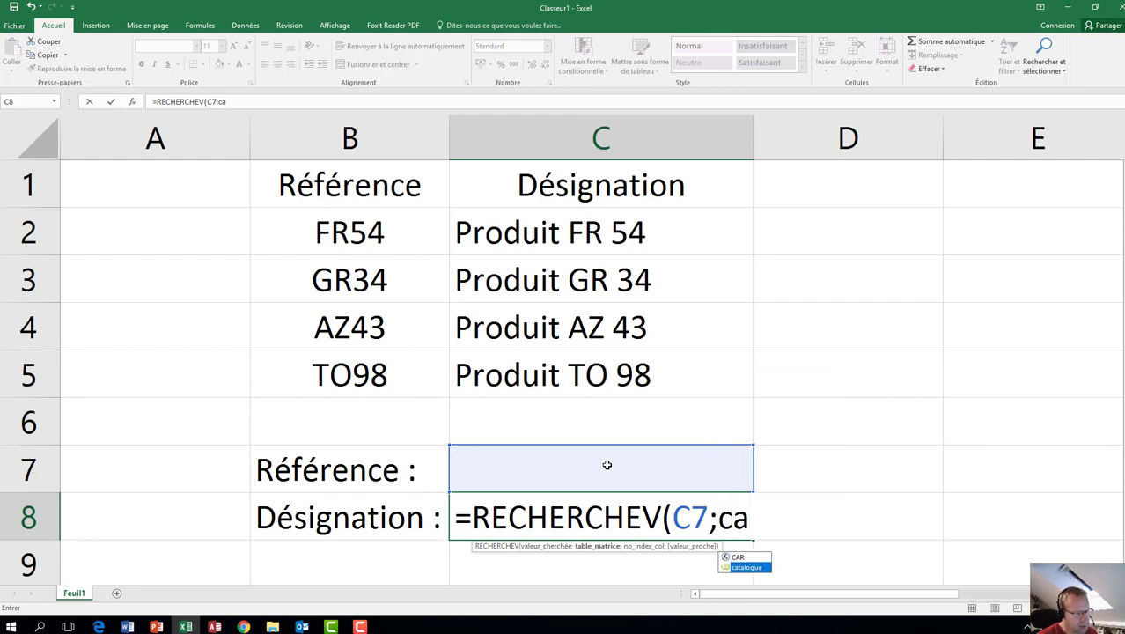
pyautogui.press('Tab')
pyautogui.write(';')
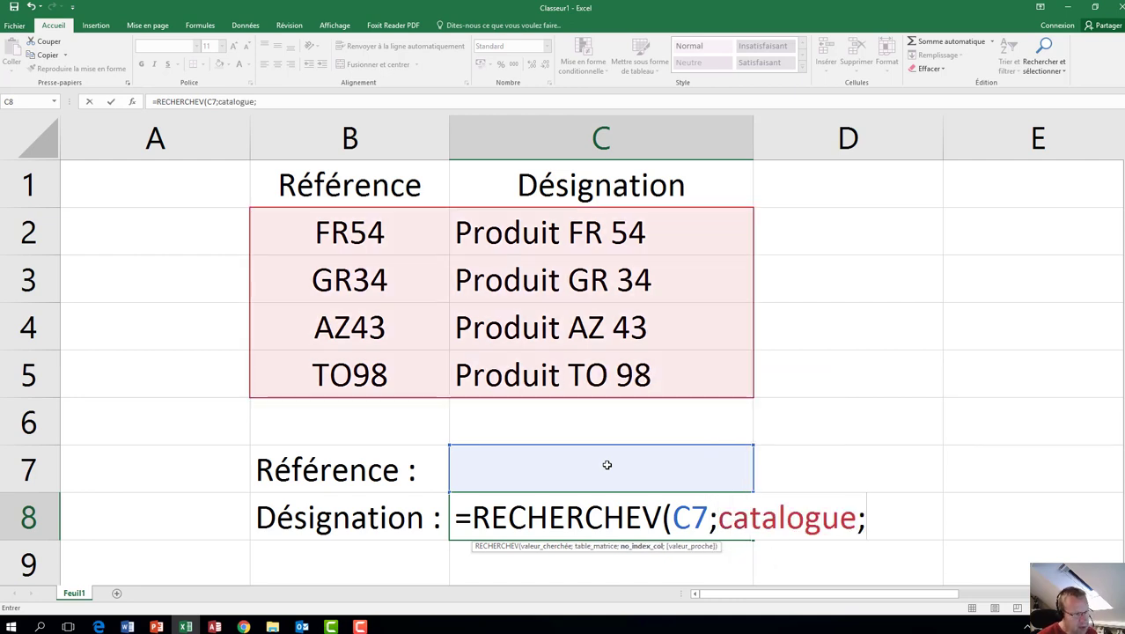
pyautogui.write('2')
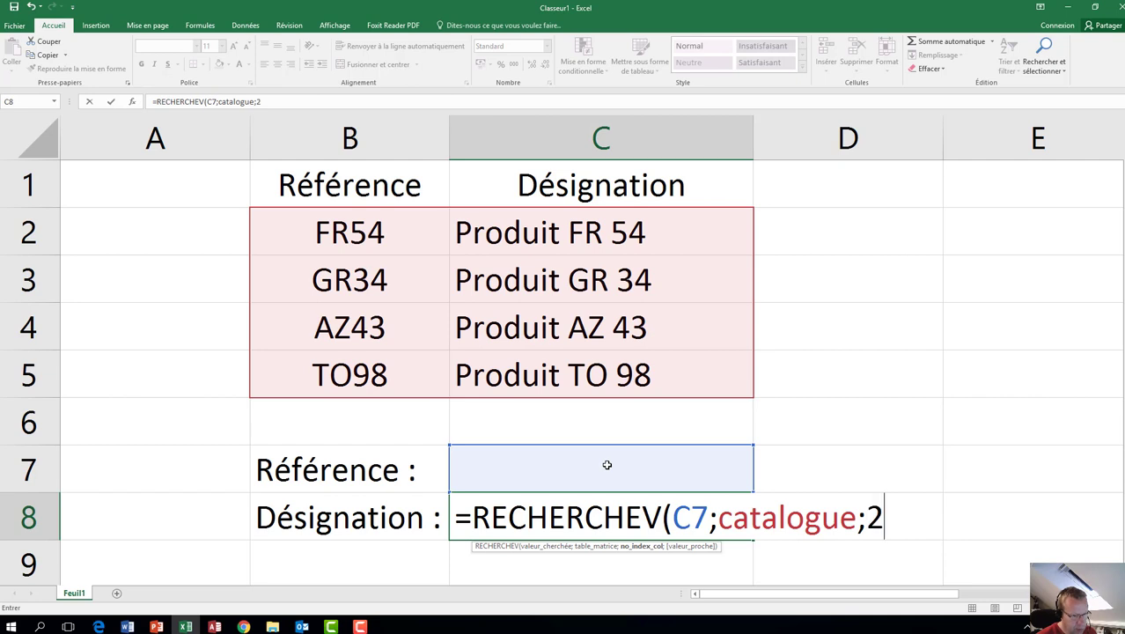
pyautogui.write(';Fau')
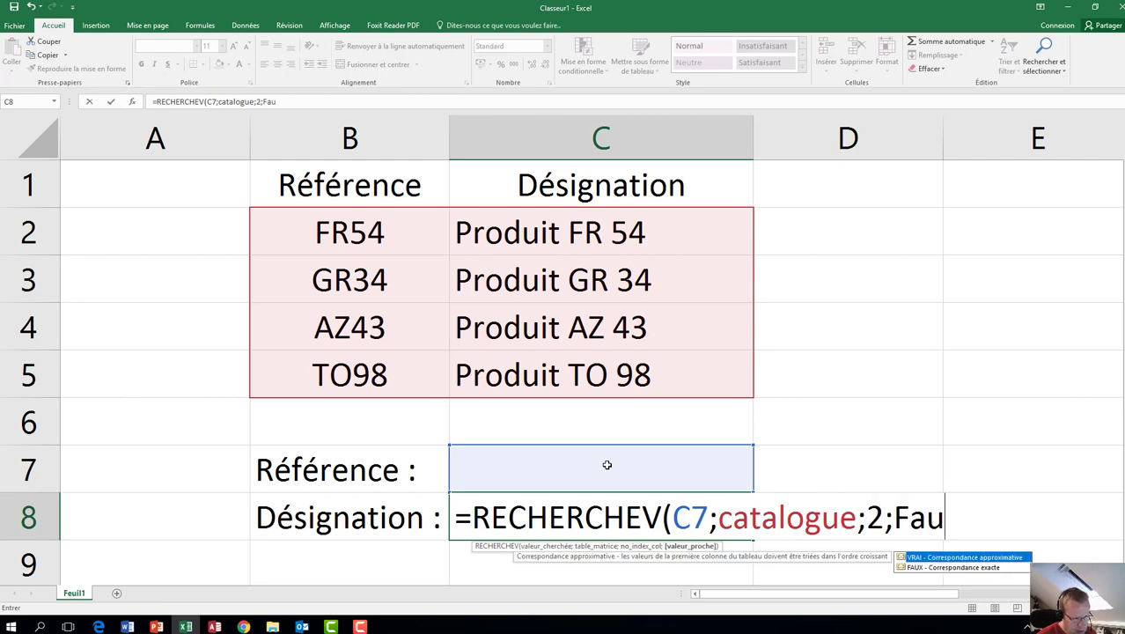
pyautogui.write('x)')
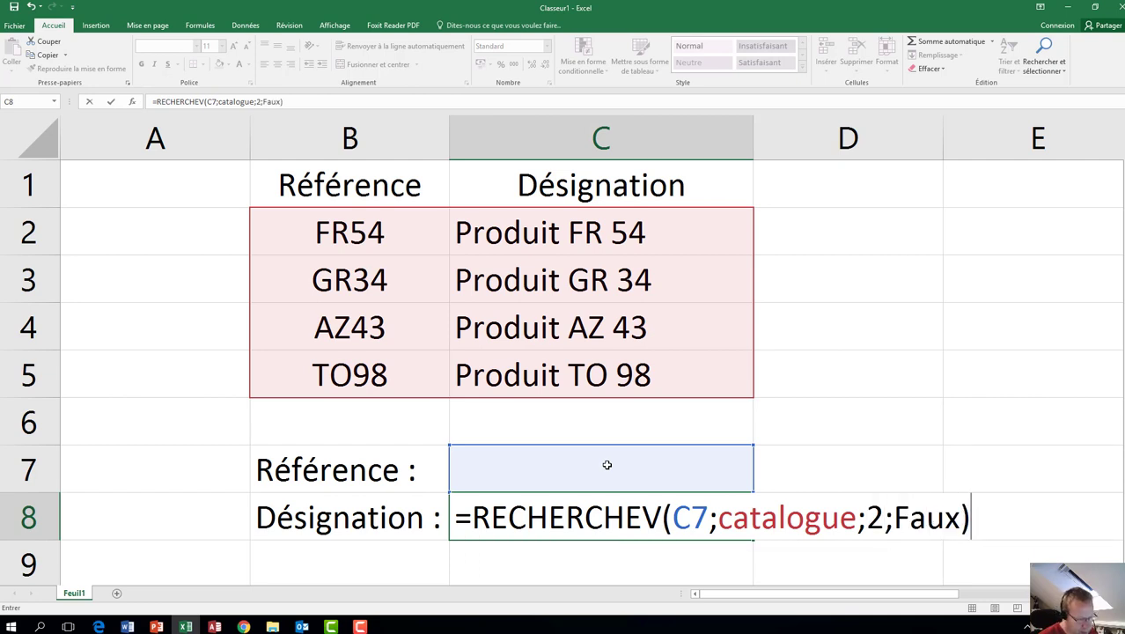
# Commit the C8 lookup and enter AZ43 in C7, giving Produit AZ 43
pyautogui.press('Return')
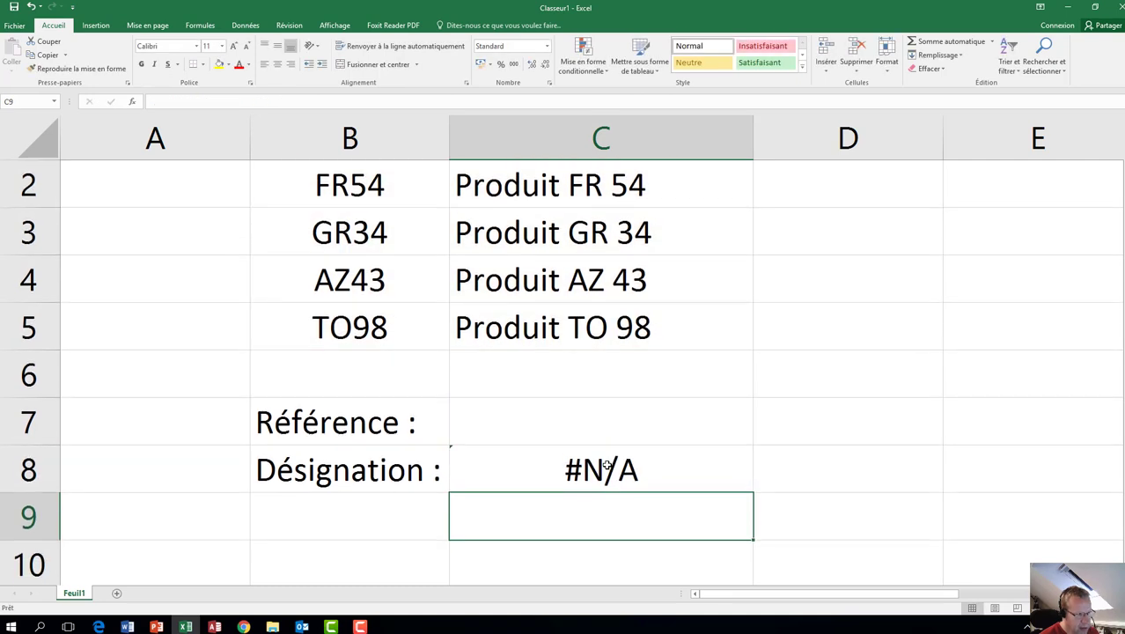
pyautogui.scroll(1, 607, 467)
pyautogui.press('Up')
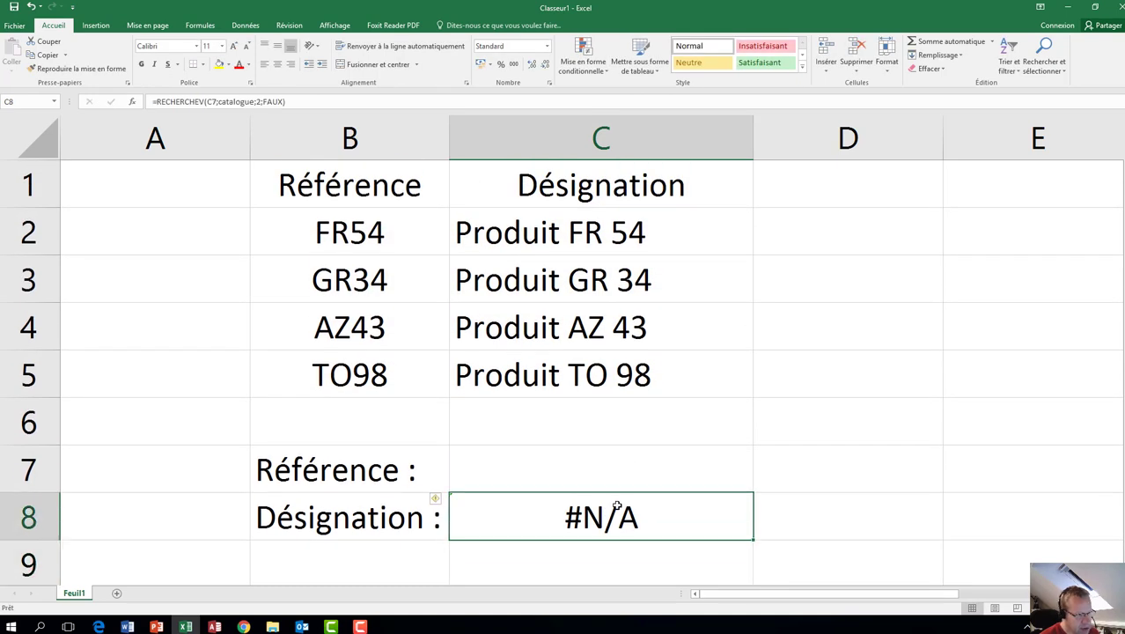
pyautogui.click(617, 463)
pyautogui.write('A')
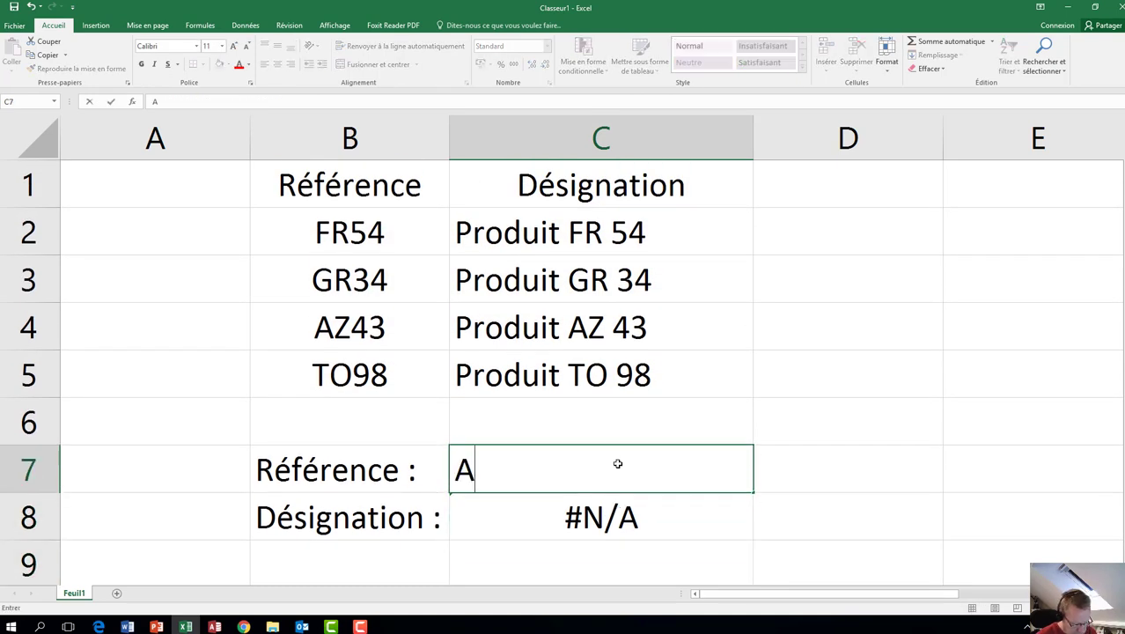
pyautogui.write('Z43')
pyautogui.press('Return')
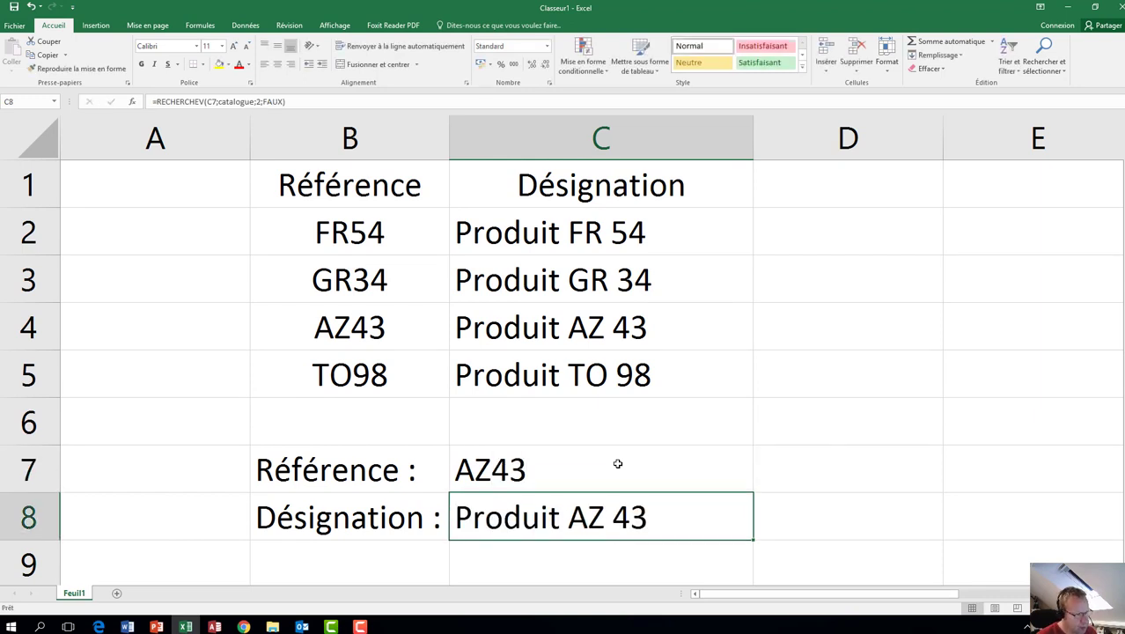
# Enter the unknown reference ertezrt in C7 so C8 shows #N/A, and start =EstNA( in C9
pyautogui.click(617, 463)
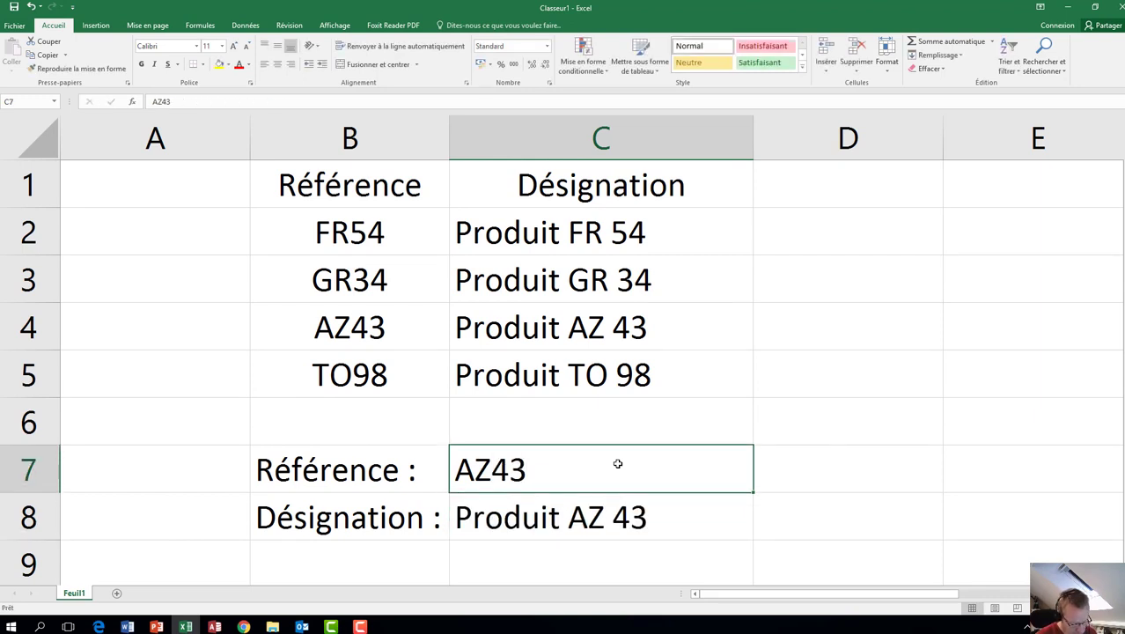
pyautogui.write('ertezrt')
pyautogui.press('Return')
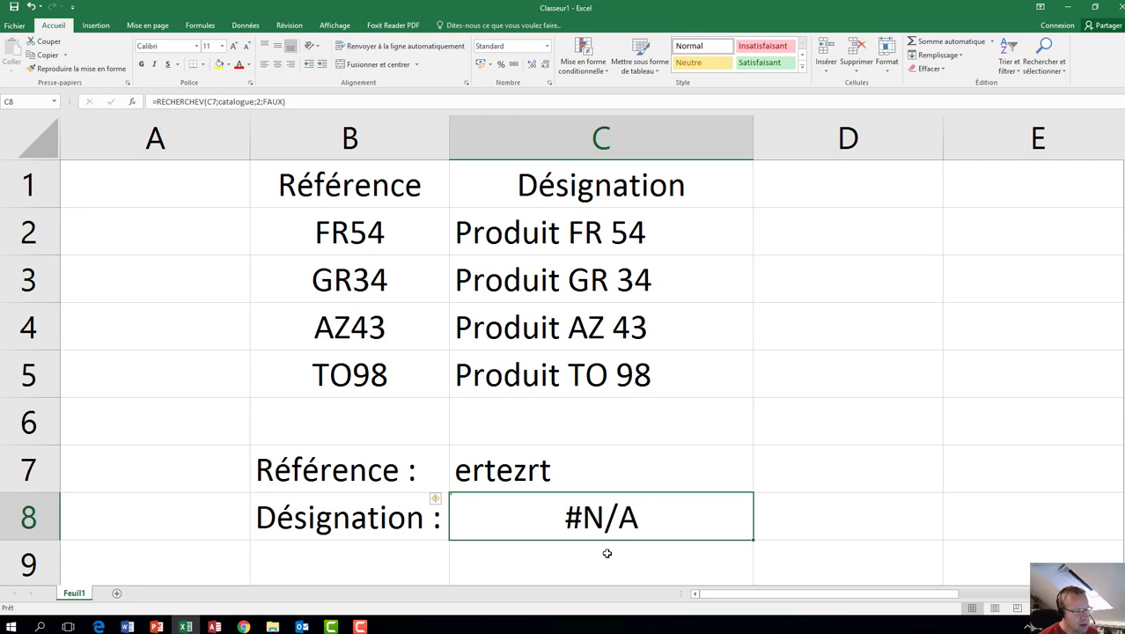
pyautogui.click(606, 553)
pyautogui.write('=E')
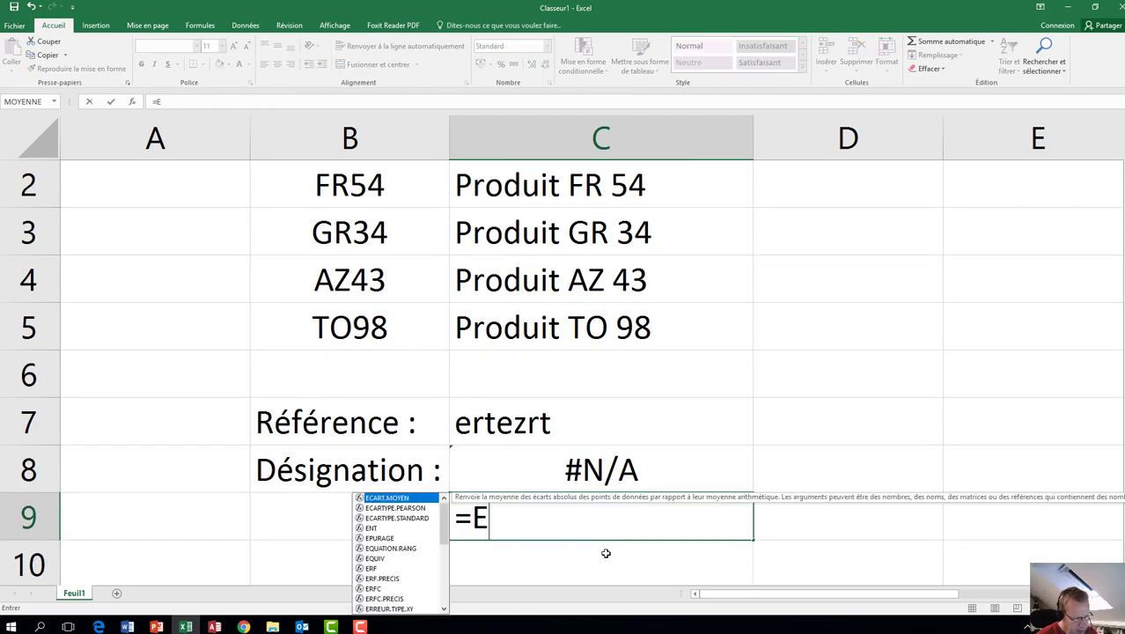
pyautogui.write('stNA(')
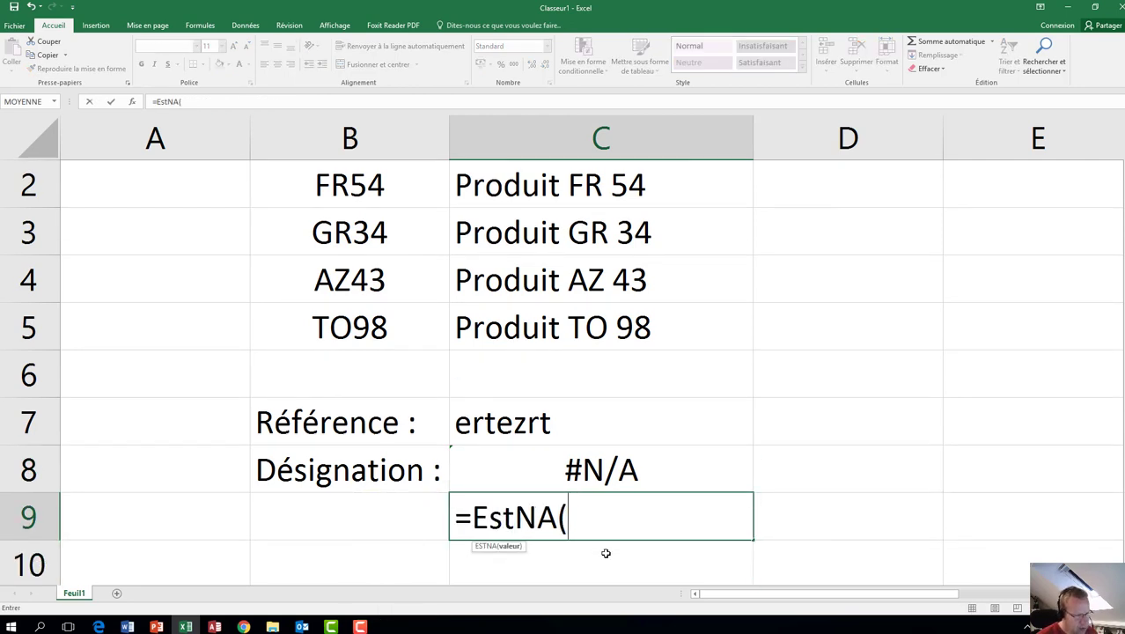
# Complete =ESTNA(C8) in C9, returning VRAI, then reselect C8
pyautogui.click(615, 468)
pyautogui.write(')')
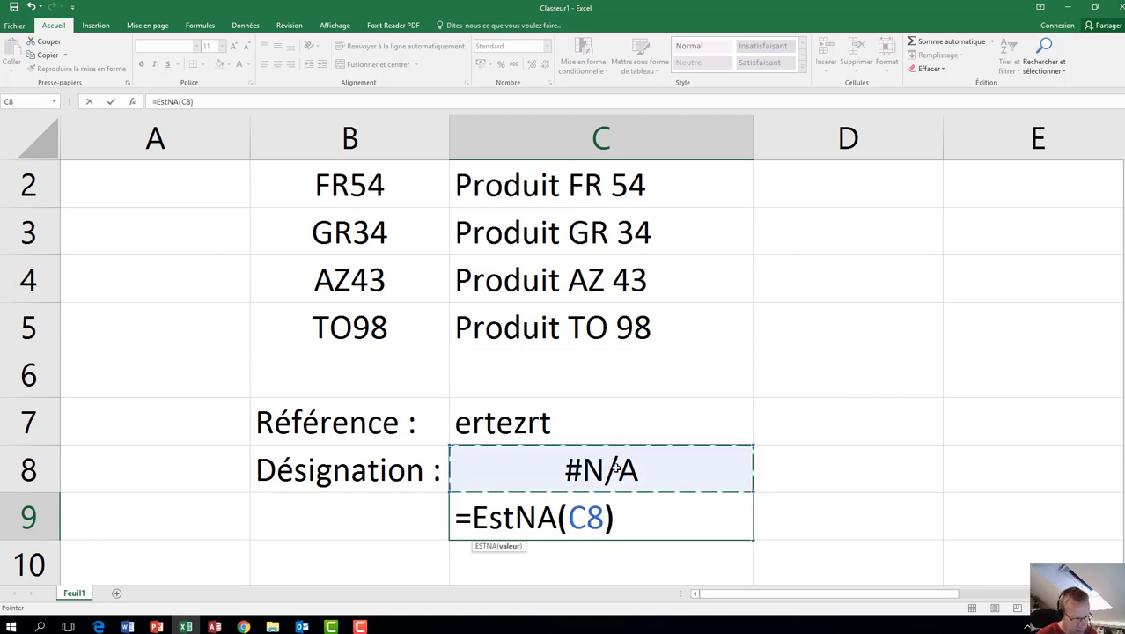
pyautogui.press('Return')
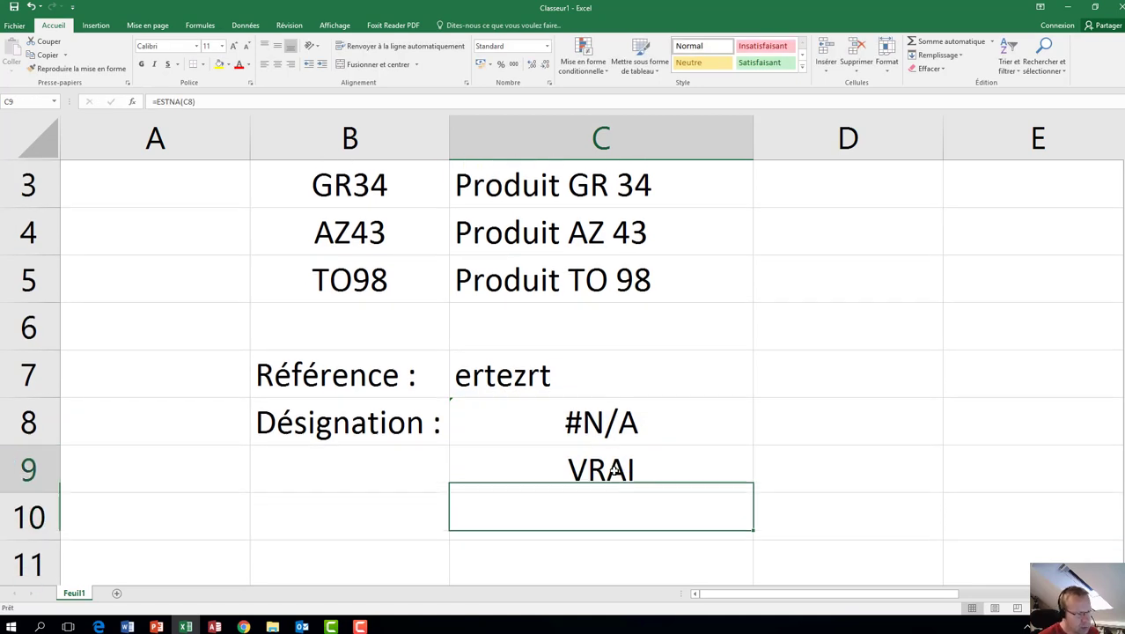
pyautogui.click(616, 469)
pyautogui.scroll(1, 615, 470)
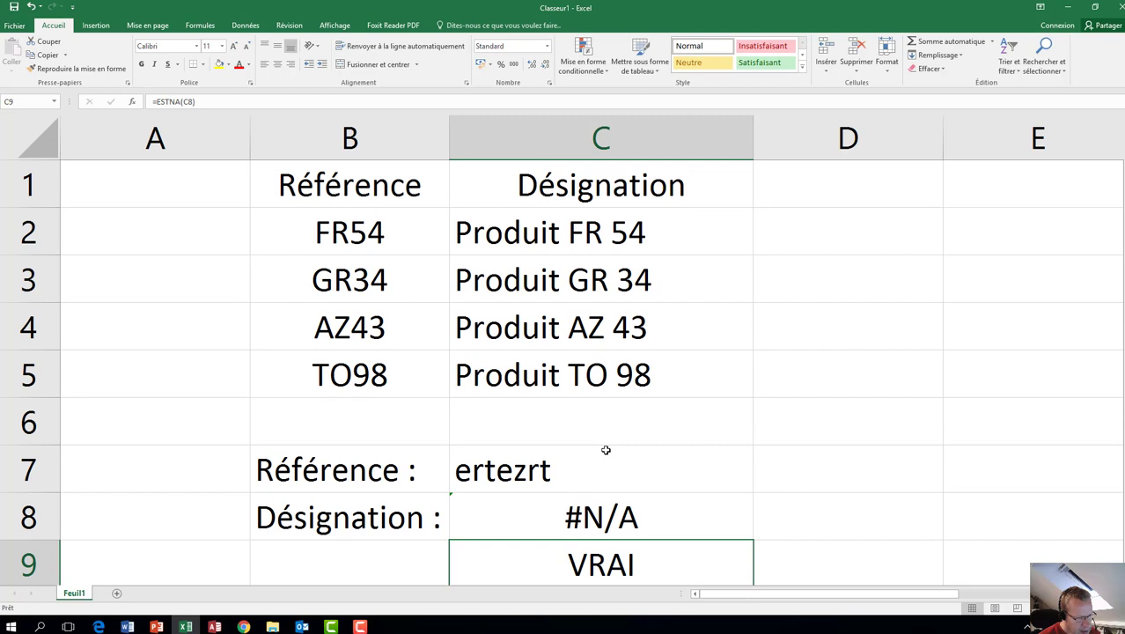
pyautogui.click(588, 526)
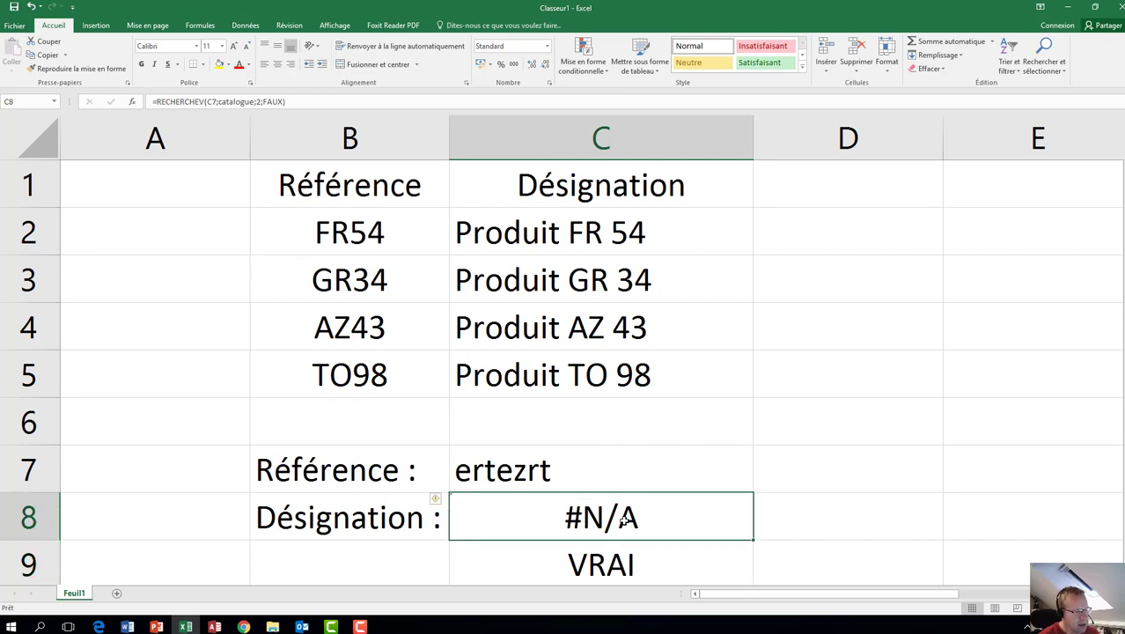
# Edit C8 to prefix the lookup with SI(EstNa( and close the test with ');'
pyautogui.doubleClick(624, 520)
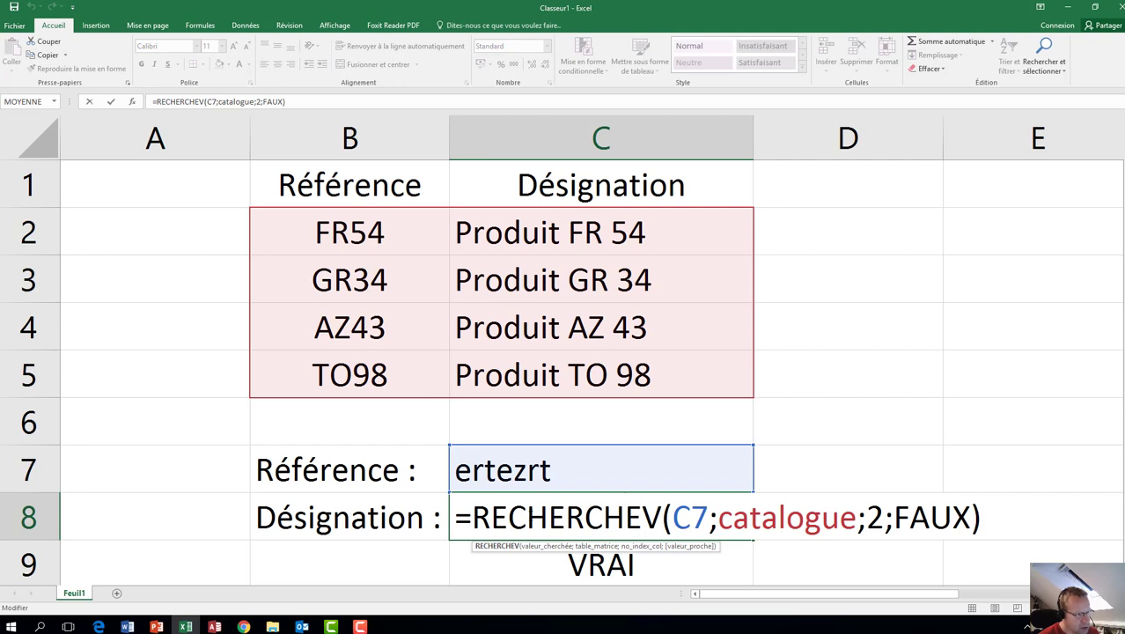
pyautogui.click(473, 519)
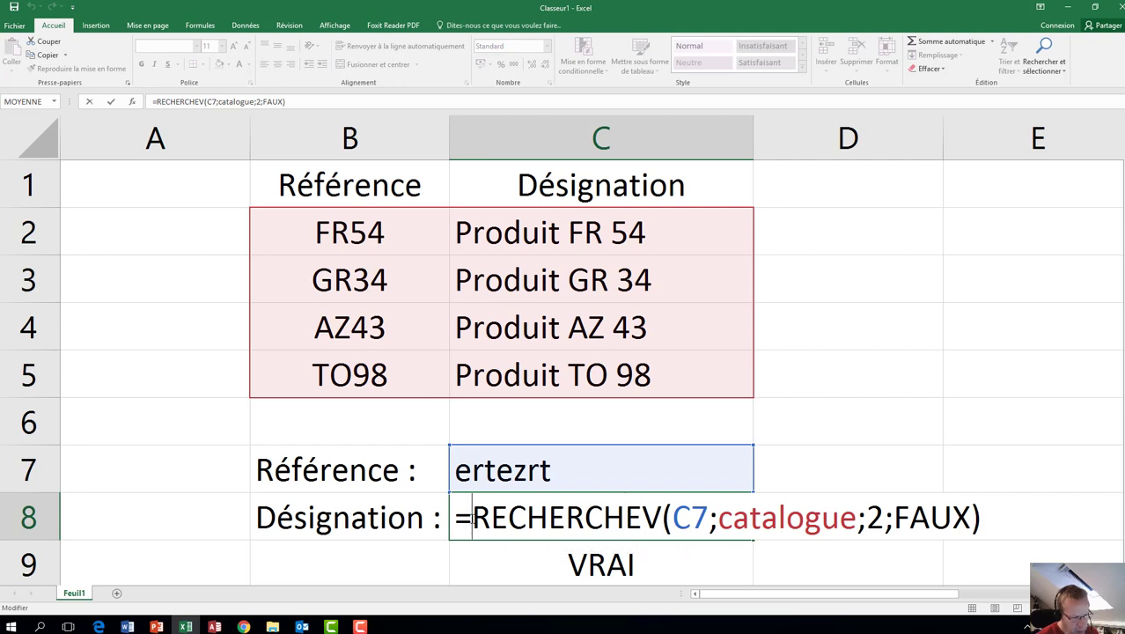
pyautogui.write('SI')
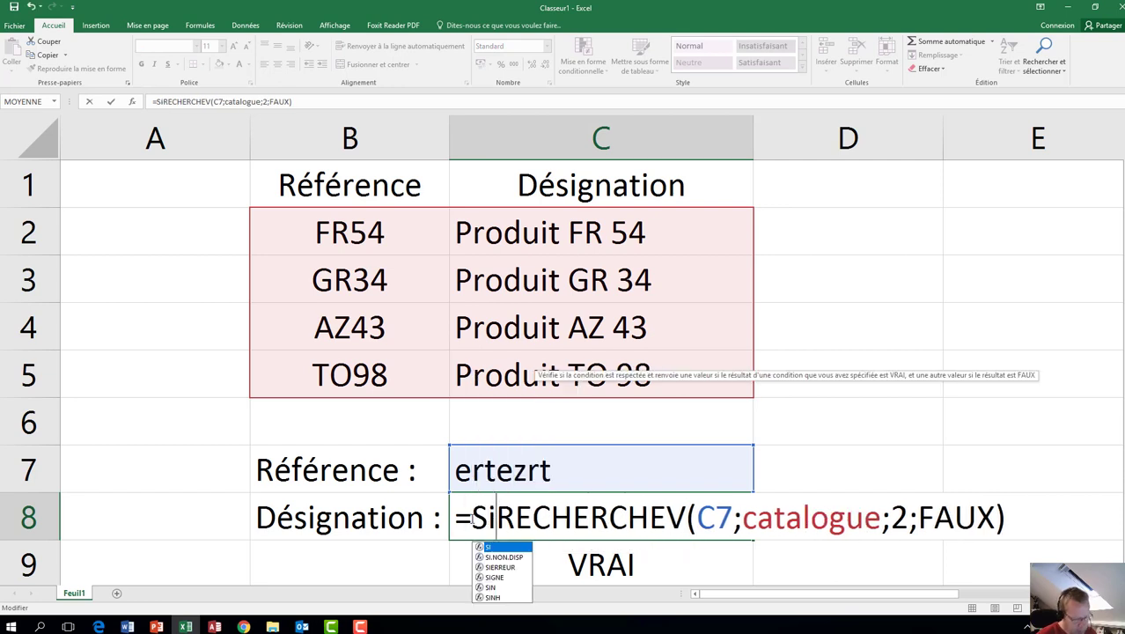
pyautogui.write('(Est')
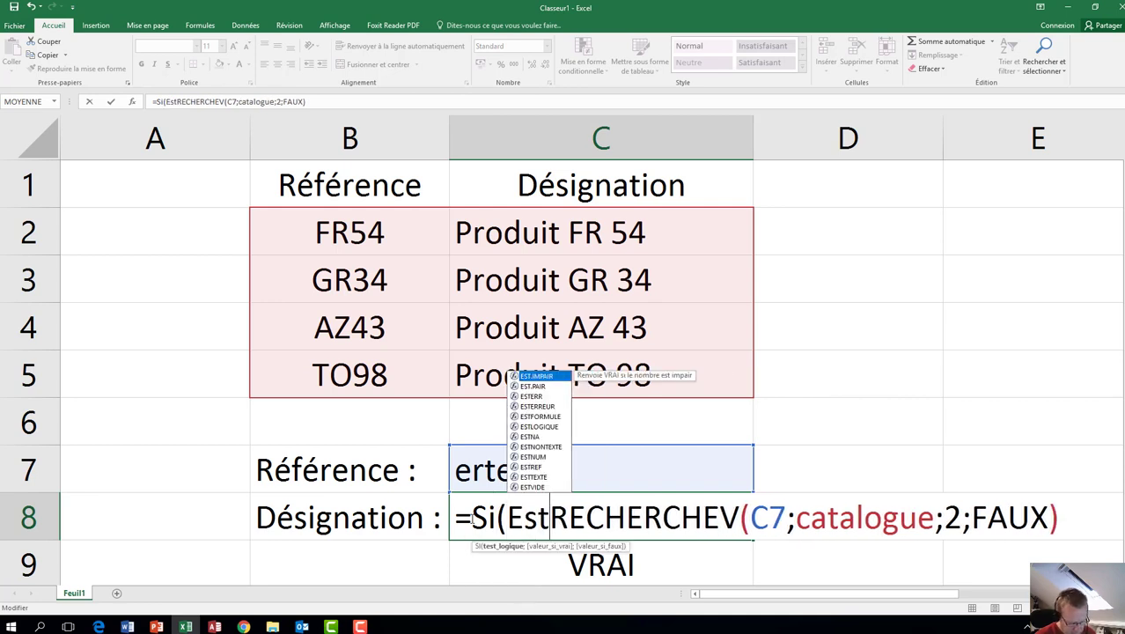
pyautogui.write('Na(')
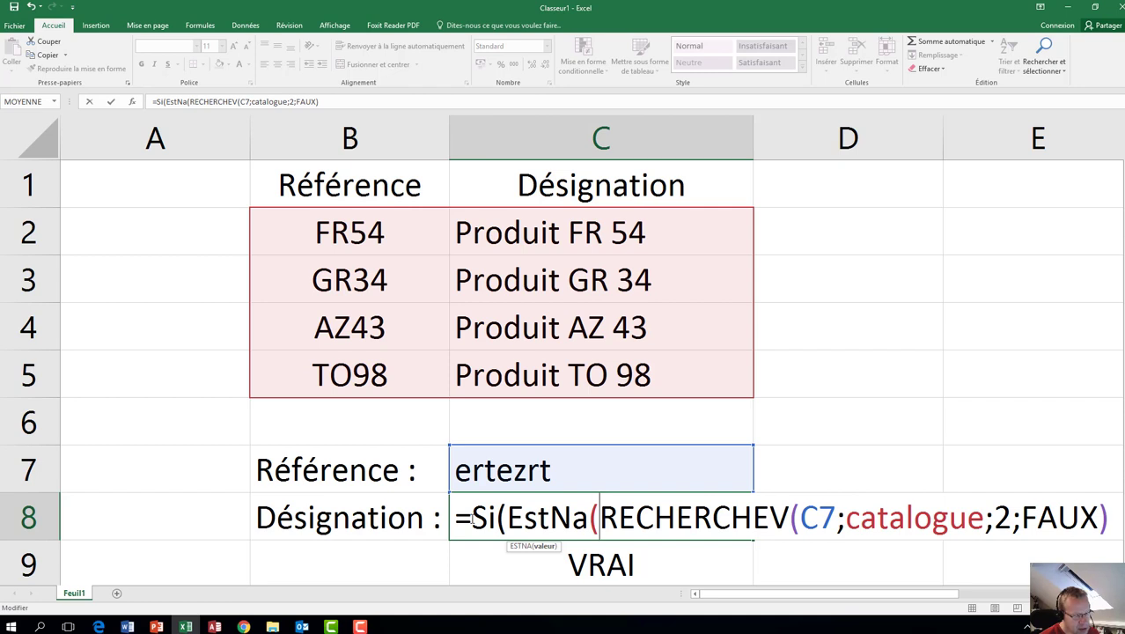
pyautogui.press('End')
pyautogui.write(')')
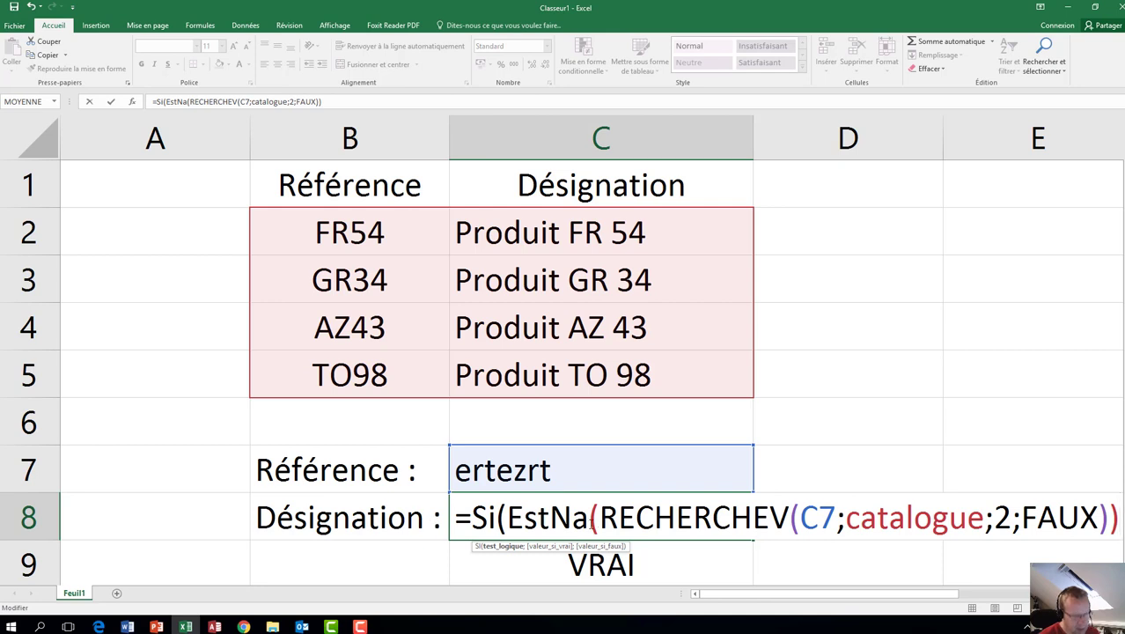
pyautogui.write(';3')
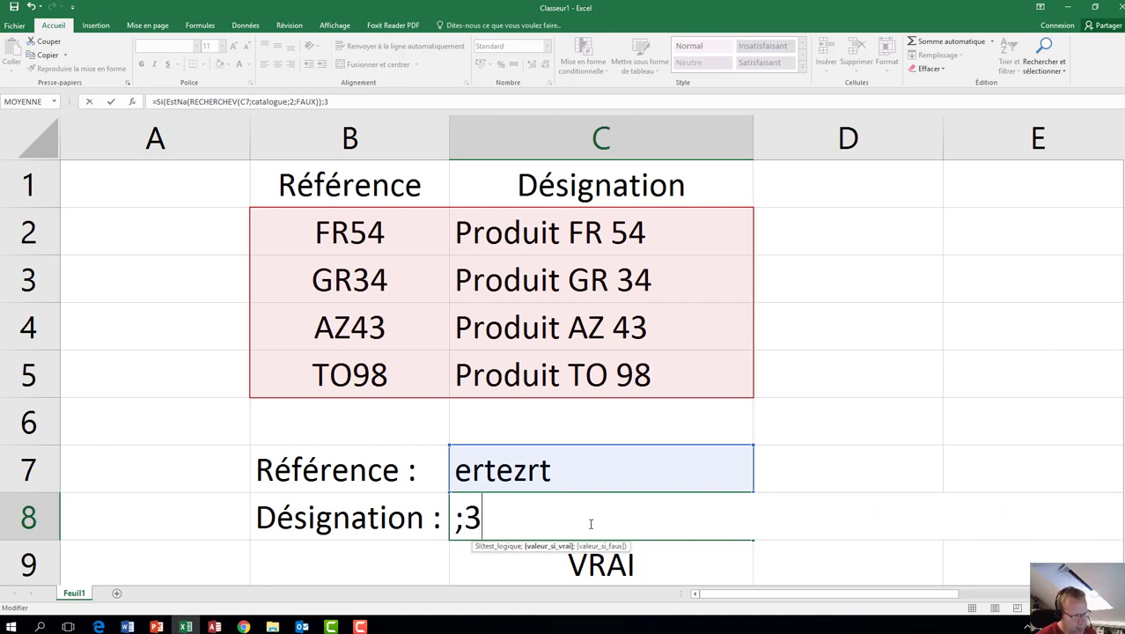
# Add "Référence inconnue" as the C8 formula's result for a missing reference
pyautogui.press('BackSpace')
pyautogui.write('"Dé')
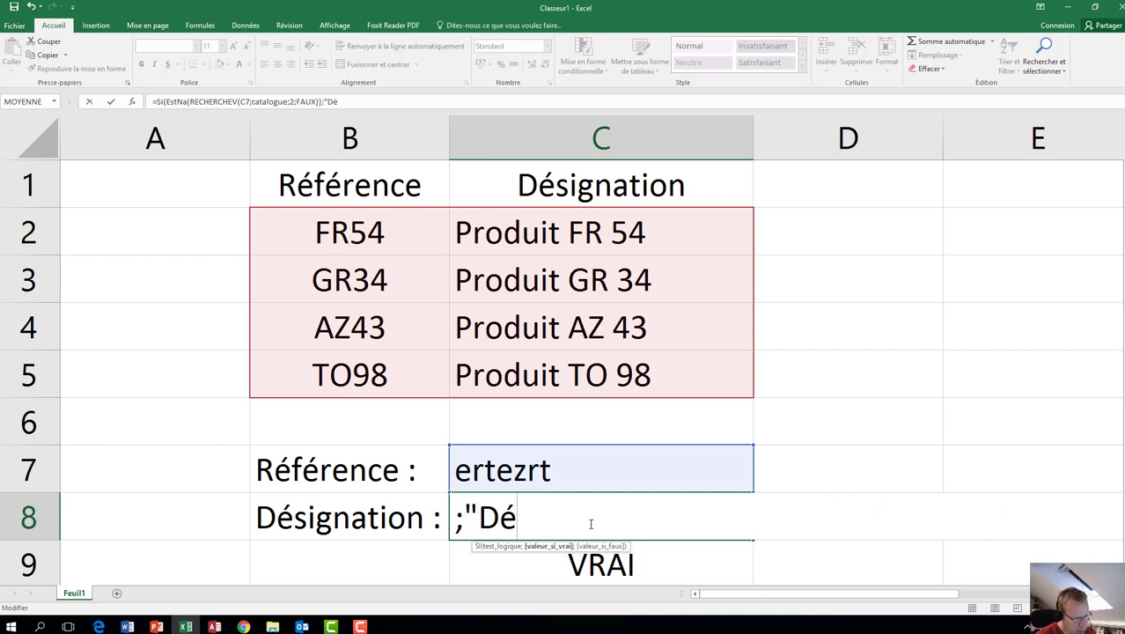
pyautogui.write('signat')
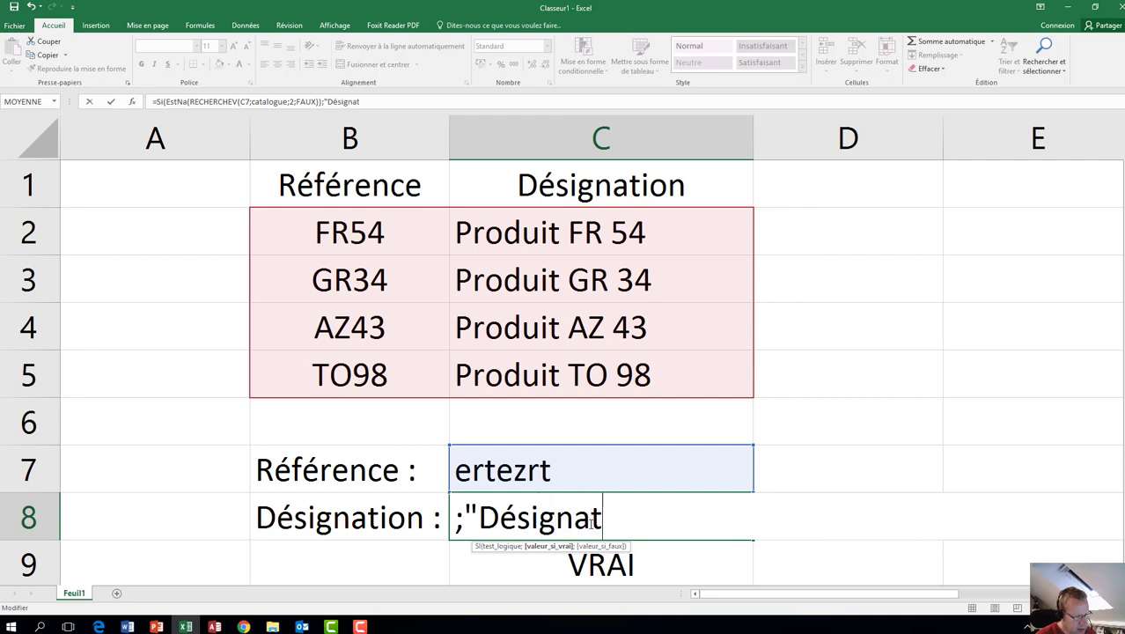
pyautogui.write('oip')
pyautogui.press('BackSpace')
pyautogui.press('BackSpace')
pyautogui.write('p,')
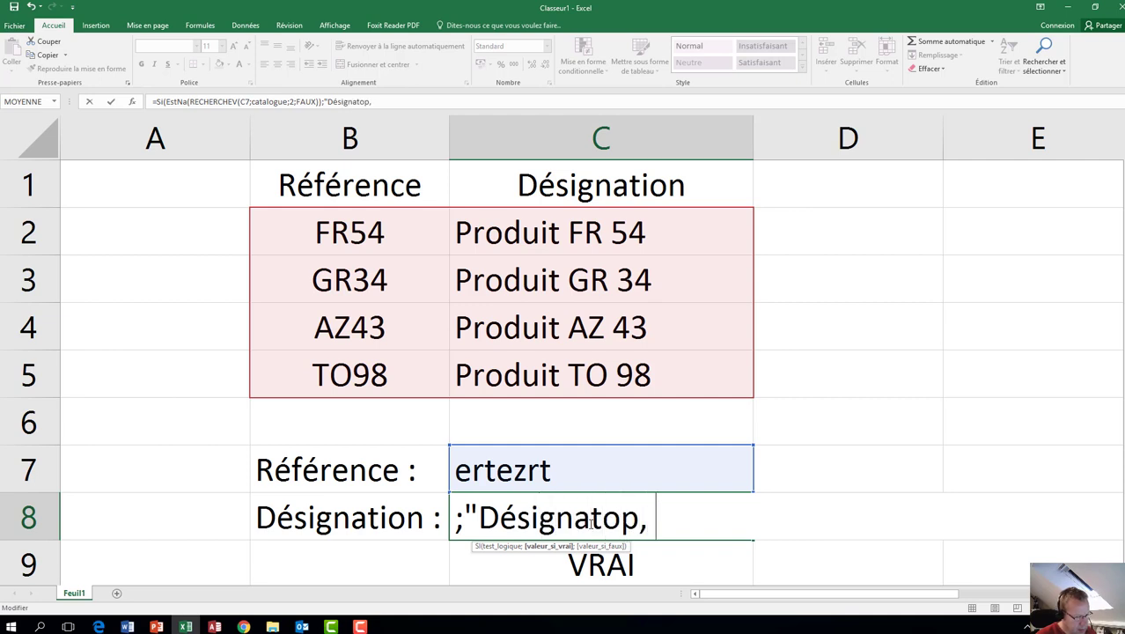
pyautogui.press('BackSpace')
pyautogui.press('BackSpace')
pyautogui.press('BackSpace')
pyautogui.press('BackSpace')
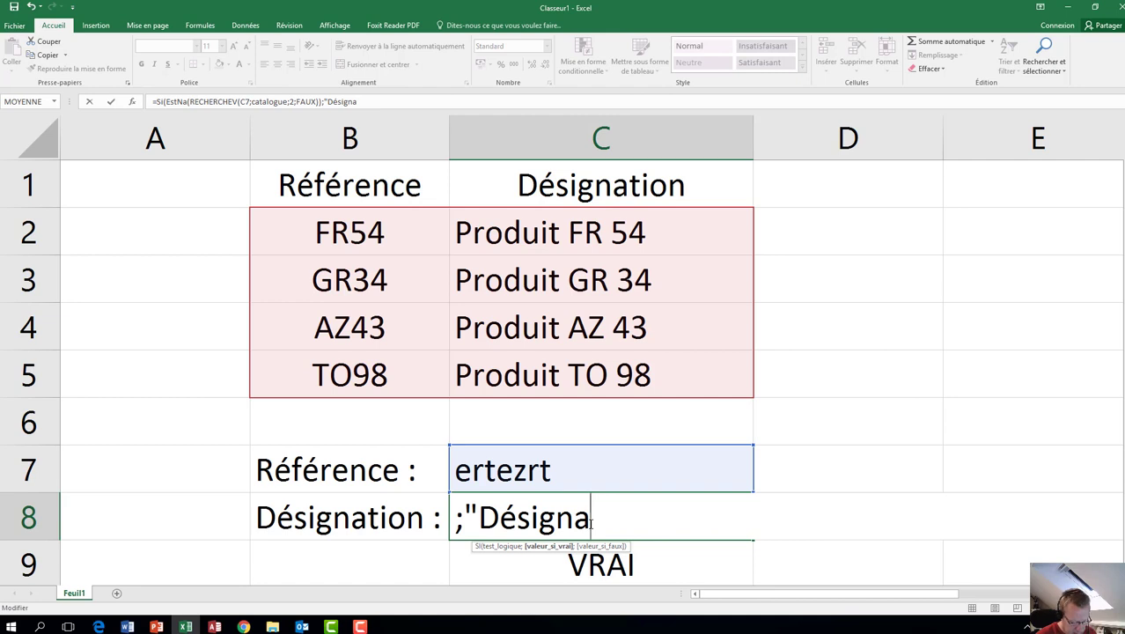
pyautogui.write('tion incon')
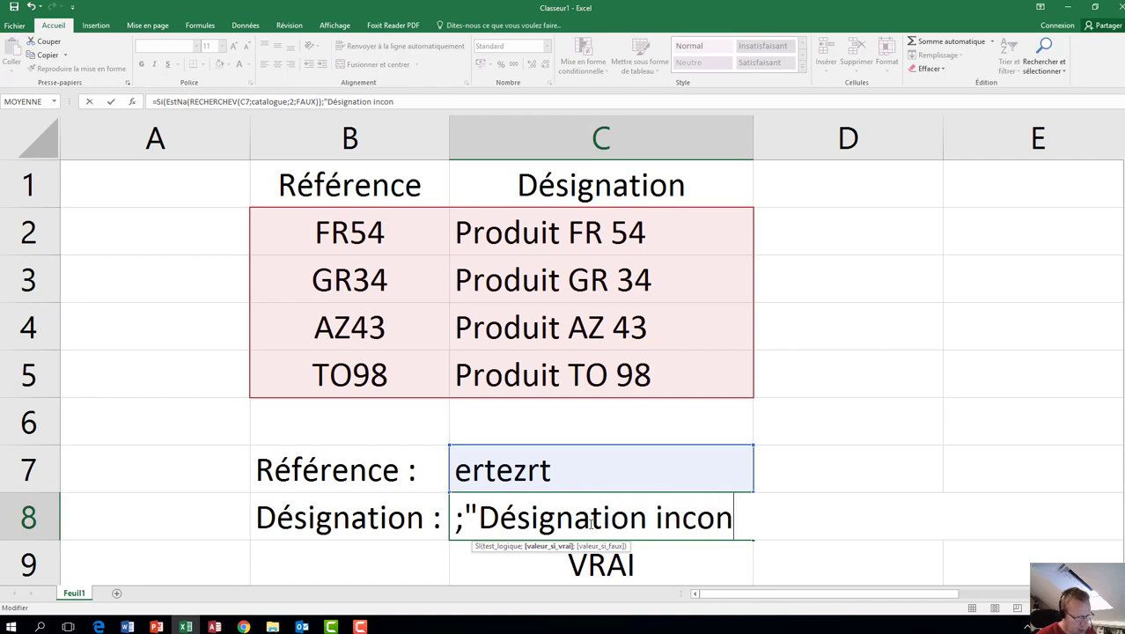
pyautogui.press('BackSpace')
pyautogui.press('BackSpace')
pyautogui.press('BackSpace')
pyautogui.press('BackSpace')
pyautogui.press('BackSpace')
pyautogui.press('BackSpace')
pyautogui.press('BackSpace')
pyautogui.press('BackSpace')
pyautogui.press('BackSpace')
pyautogui.write('R2')
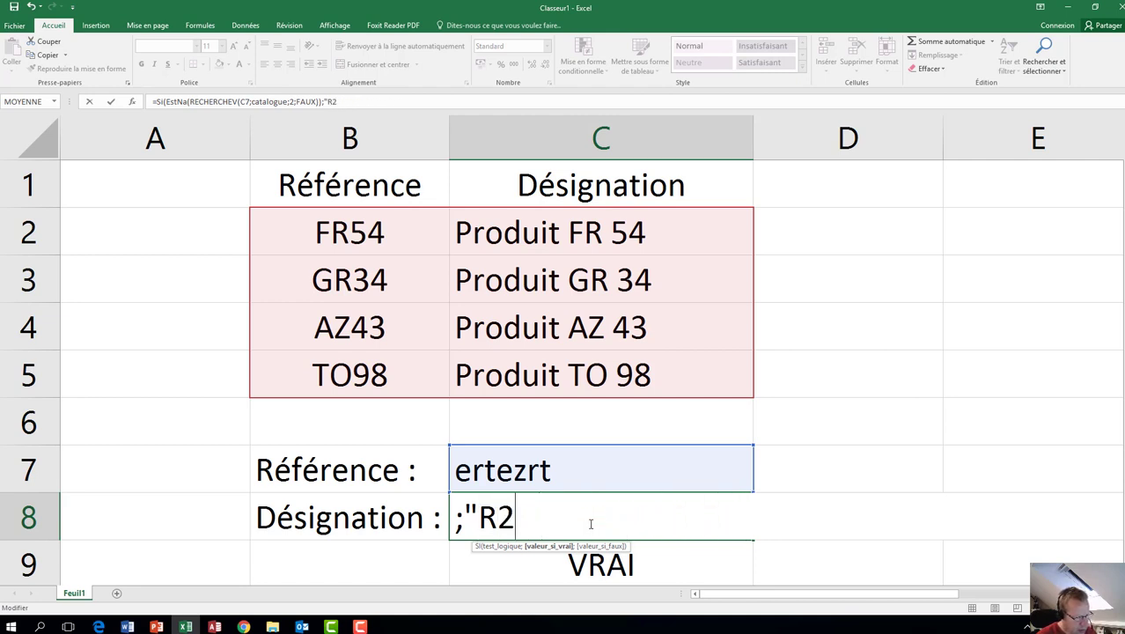
pyautogui.write('f')
pyautogui.press('BackSpace')
pyautogui.press('BackSpace')
pyautogui.write('éféren')
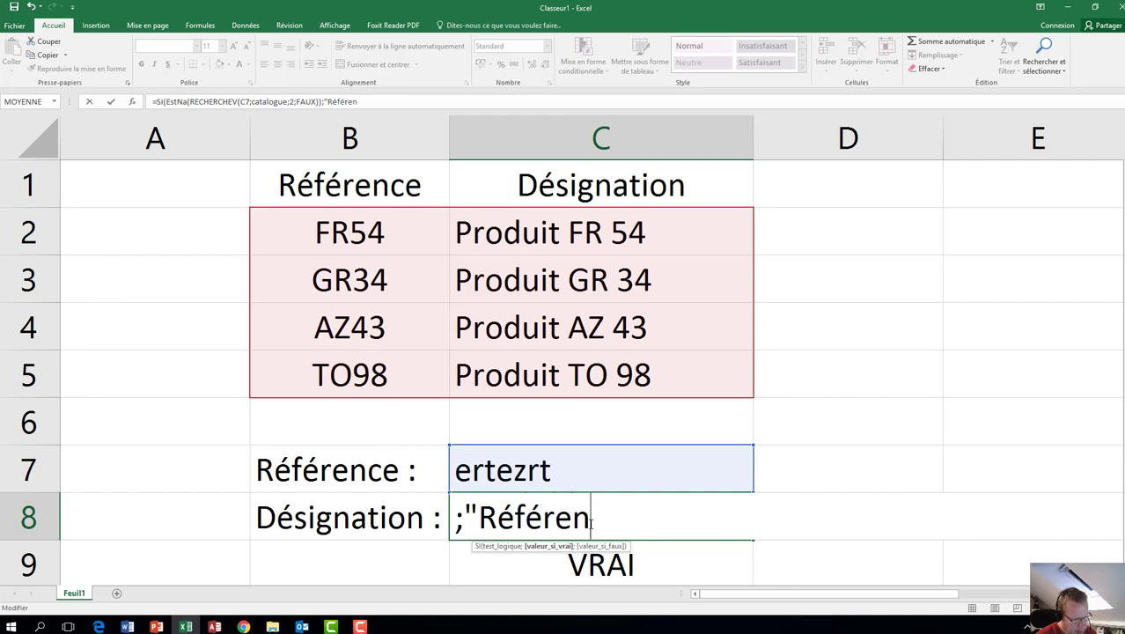
pyautogui.write('ce incoon')
pyautogui.press('BackSpace')
pyautogui.press('BackSpace')
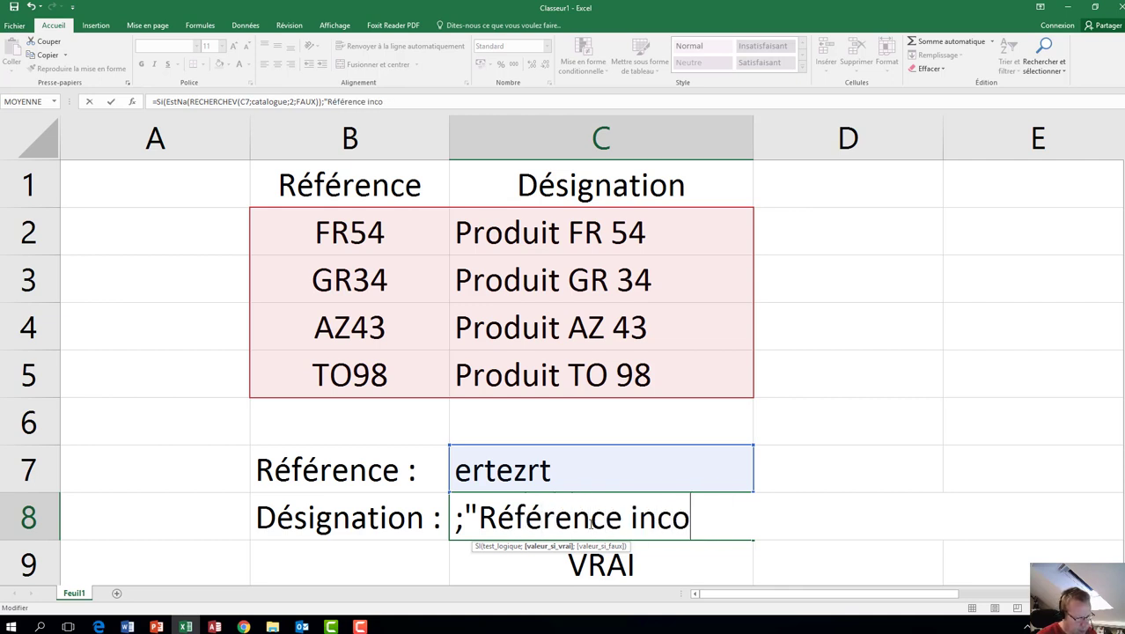
pyautogui.write('nnue"')
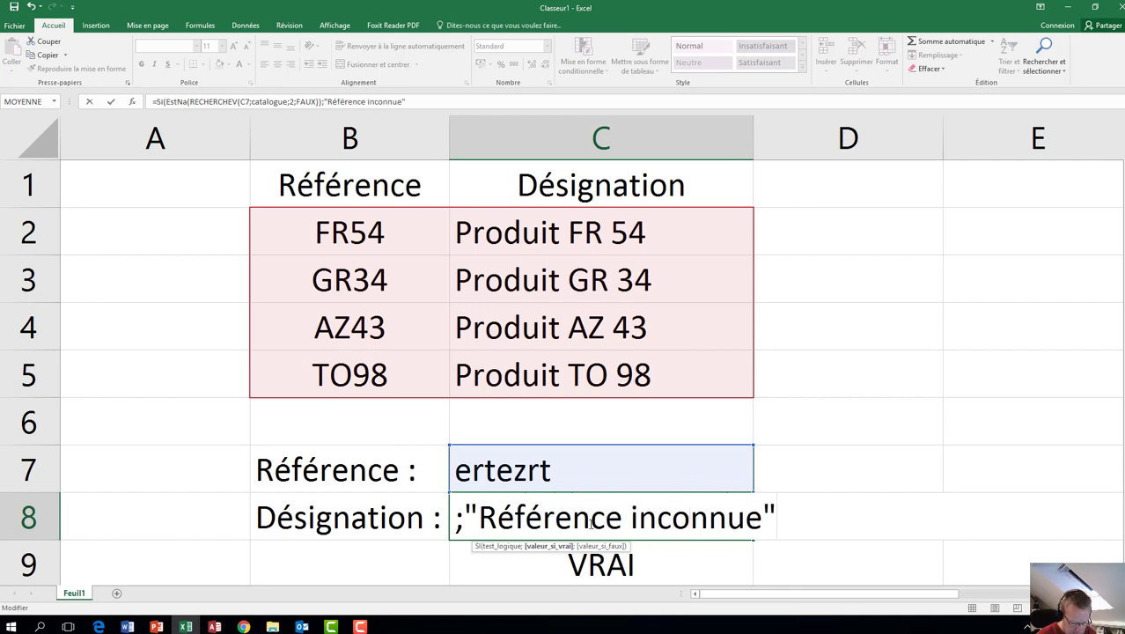
pyautogui.write(';')
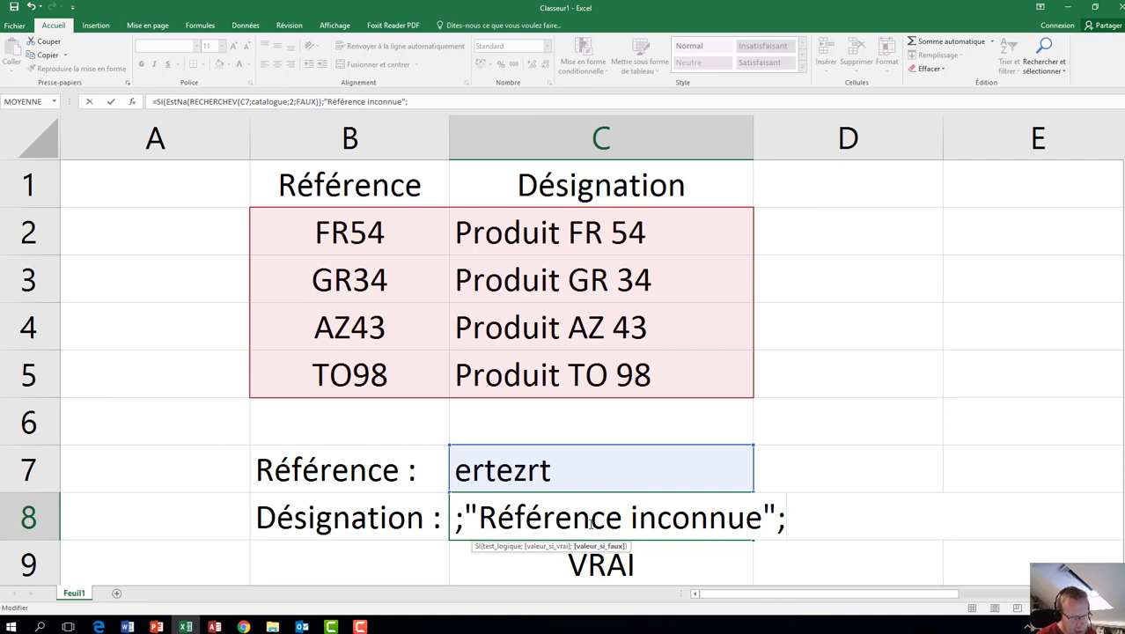
pyautogui.write('Recj')
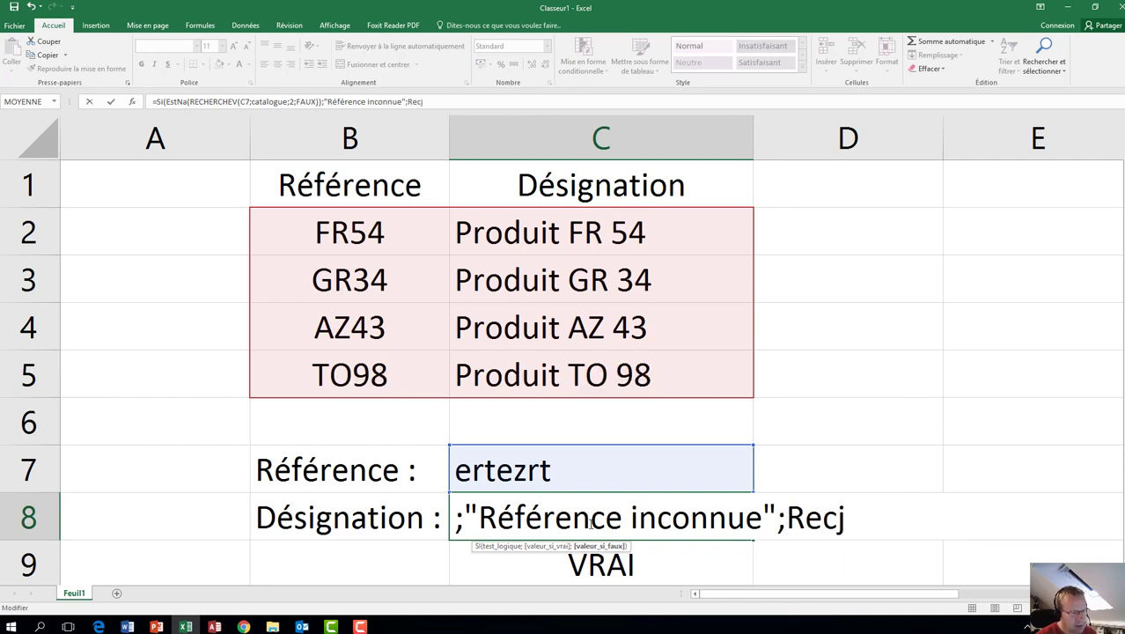
# Insert a second RECHERCHEV function from the autocomplete suggestions
pyautogui.press('BackSpace')
pyautogui.write('herch')
pyautogui.press('Down')
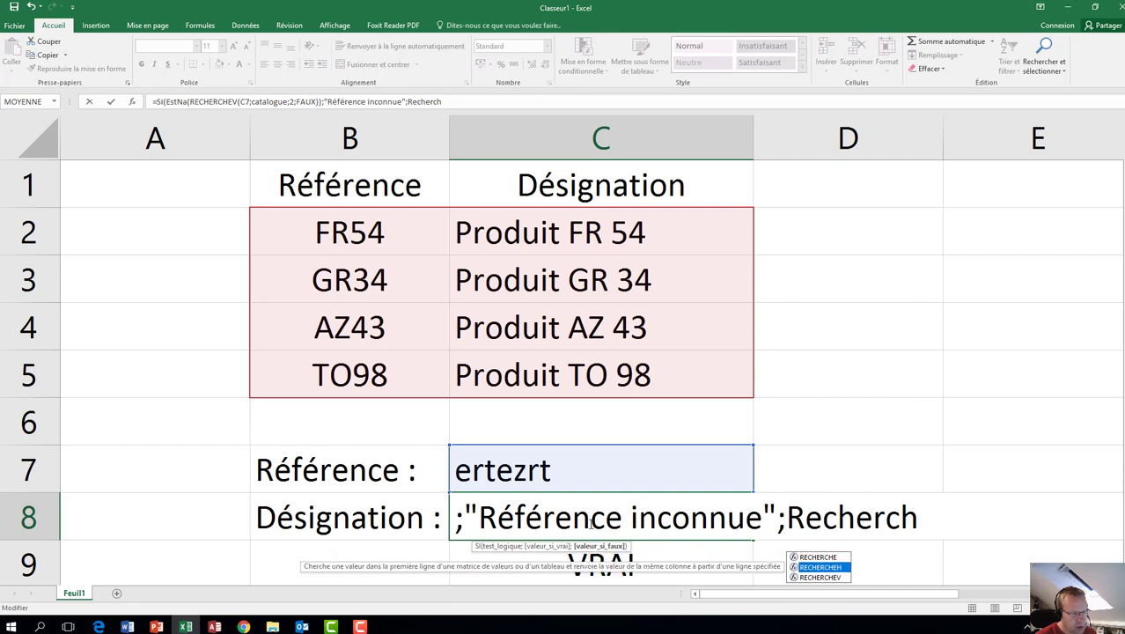
pyautogui.press('Down')
pyautogui.press('Tab')
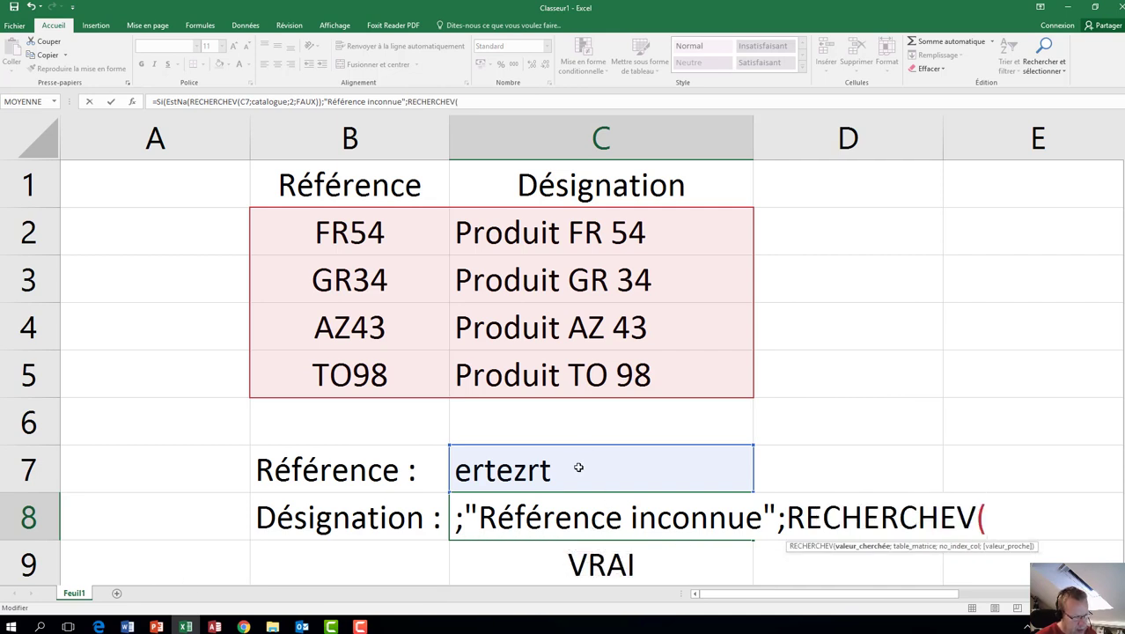
# Finish the second lookup with C7;catalogue;2;Faux and close the formula, showing Référence inconnue
pyautogui.click(575, 465)
pyautogui.write(';')
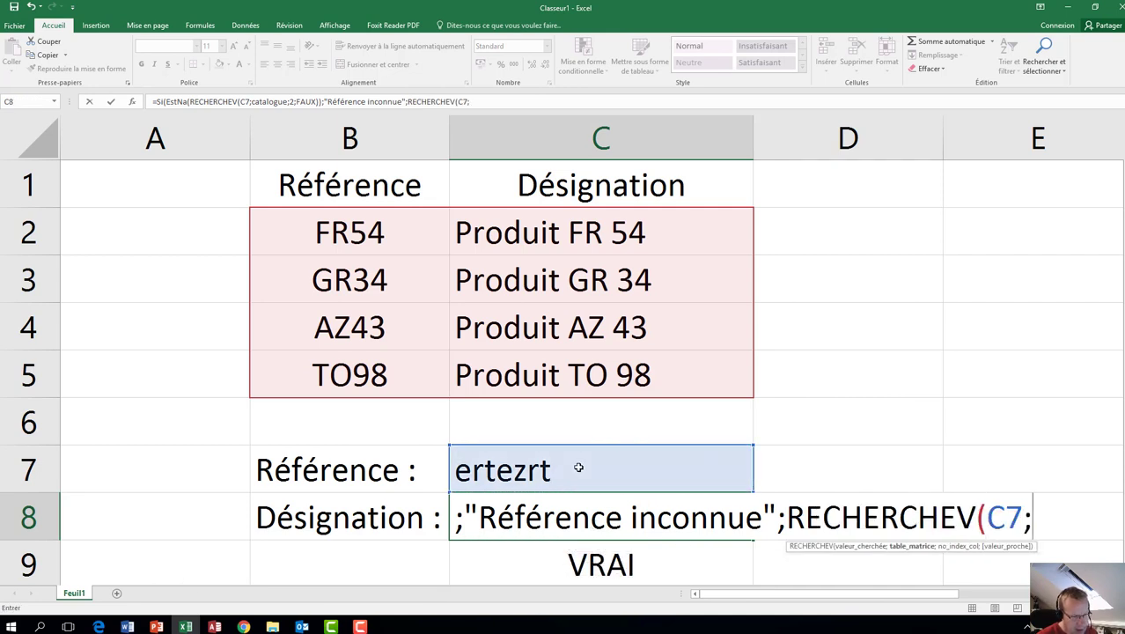
pyautogui.write('cata')
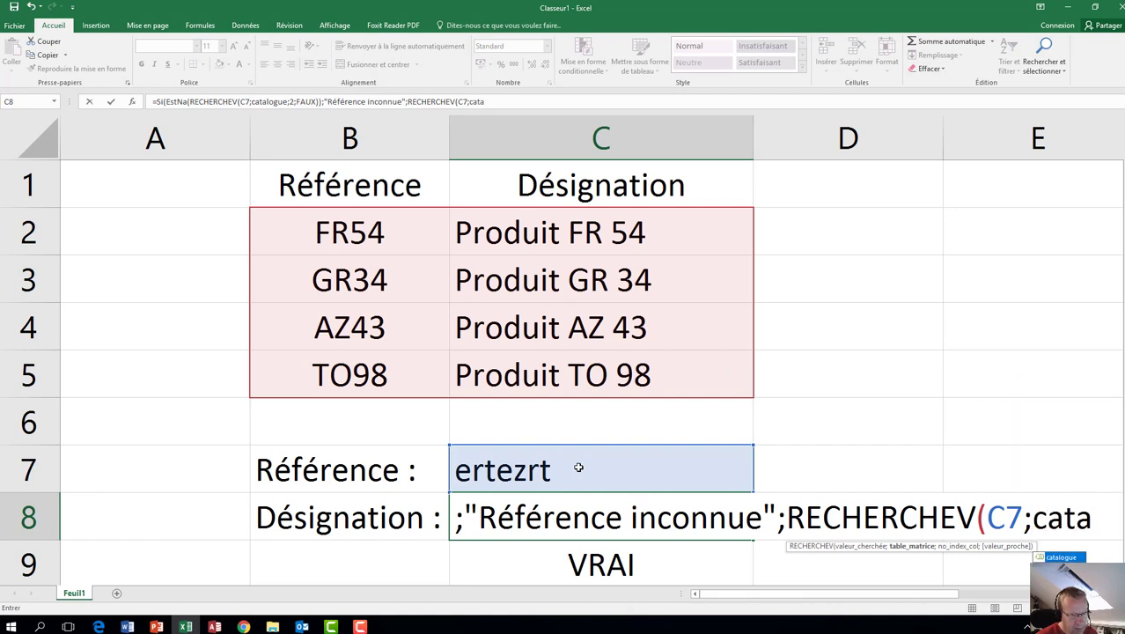
pyautogui.press('Tab')
pyautogui.write(';')
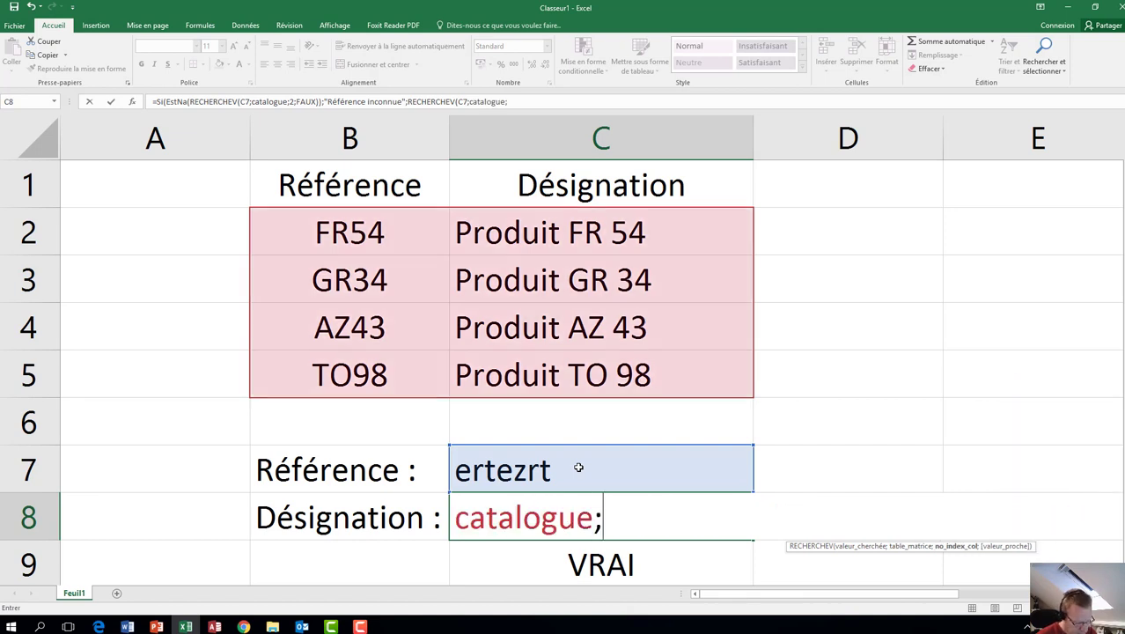
pyautogui.write('2,')
pyautogui.press('BackSpace')
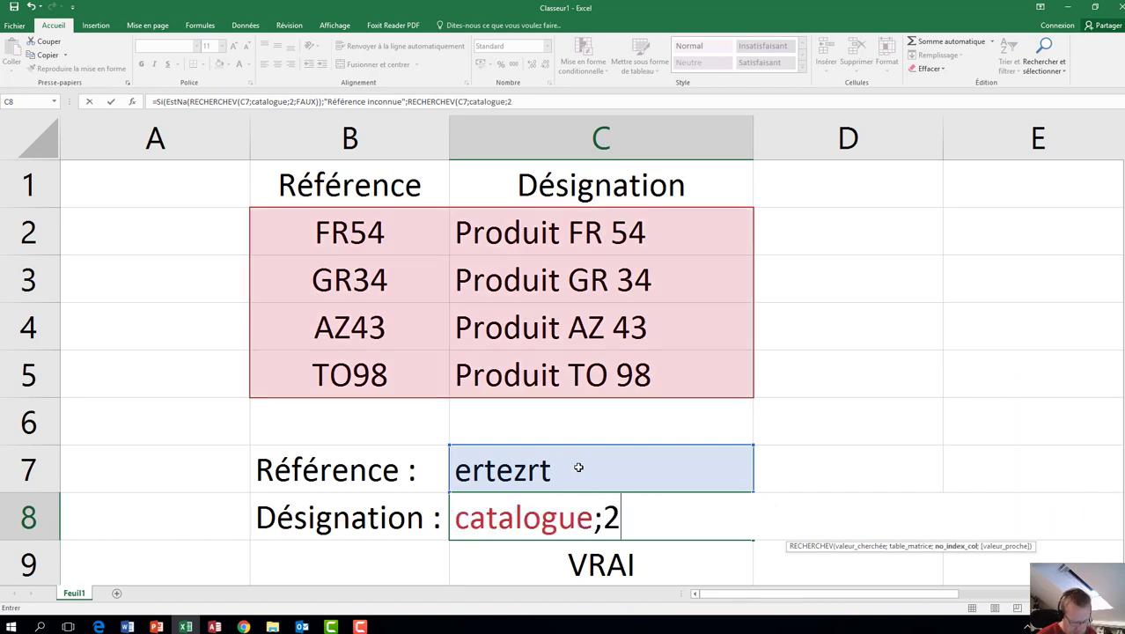
pyautogui.write(';Faux')
pyautogui.press('BackSpace')
pyautogui.press('BackSpace')
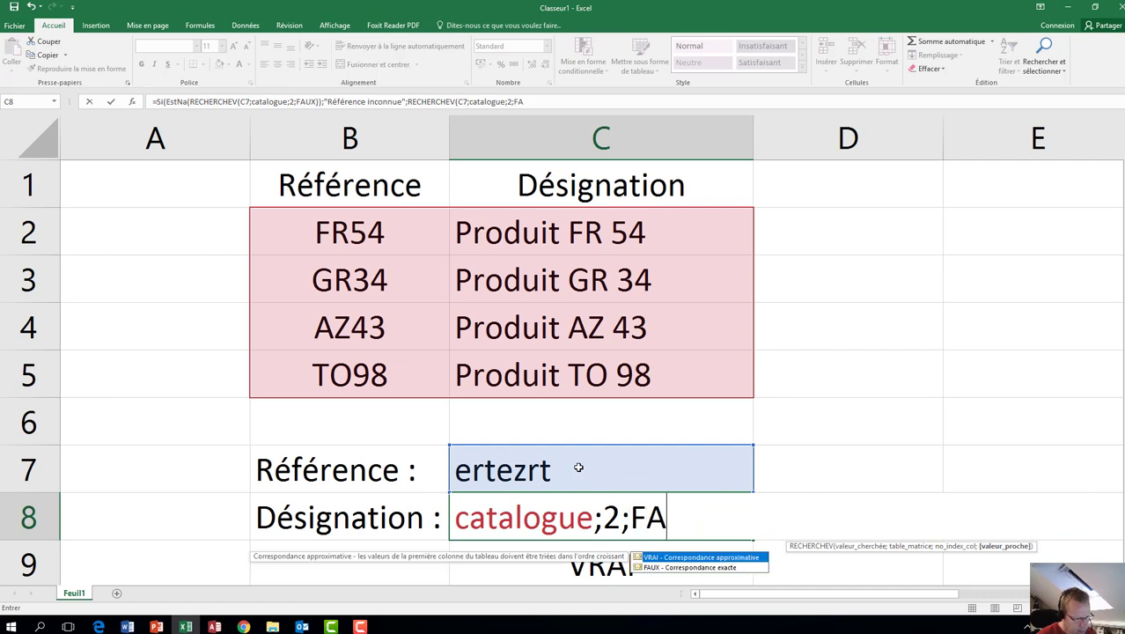
pyautogui.press('BackSpace')
pyautogui.write('aux)')
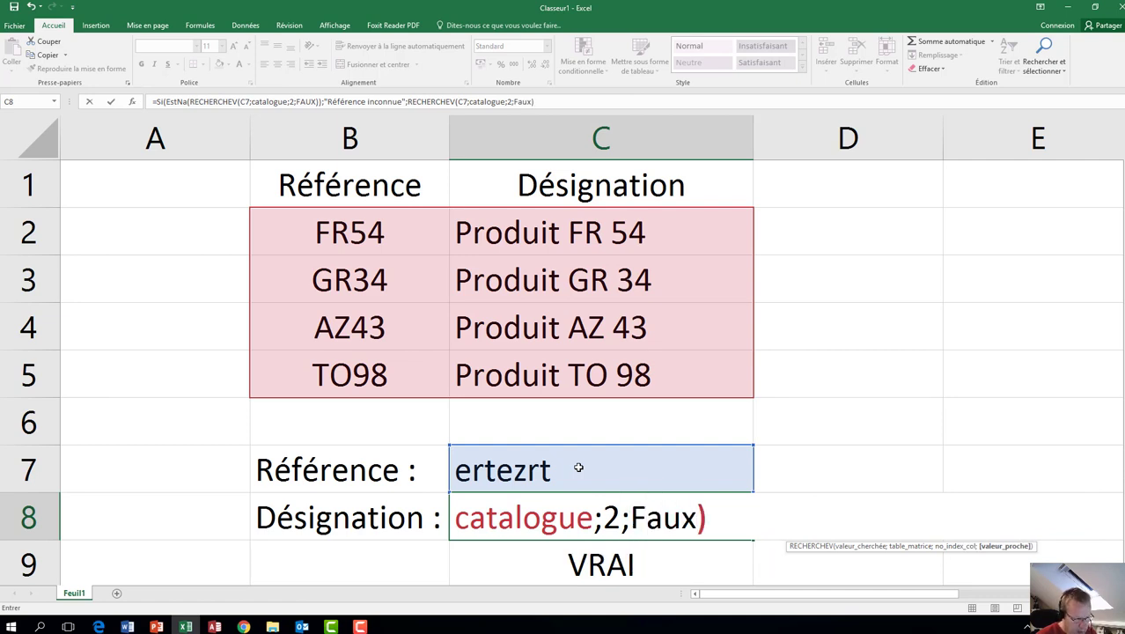
pyautogui.write(')')
pyautogui.press('Return')
# Clear C9 and enter TO98 in C7, so C8 displays Produit TO 98
pyautogui.scroll(-1, 578, 467)
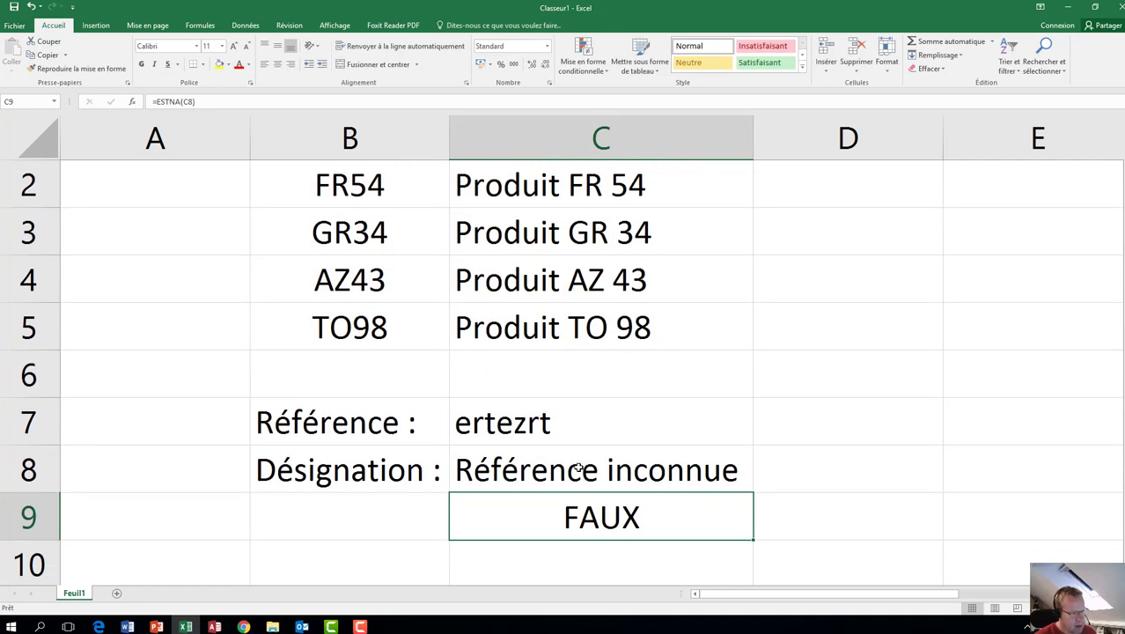
pyautogui.press('Delete')
pyautogui.click(579, 467)
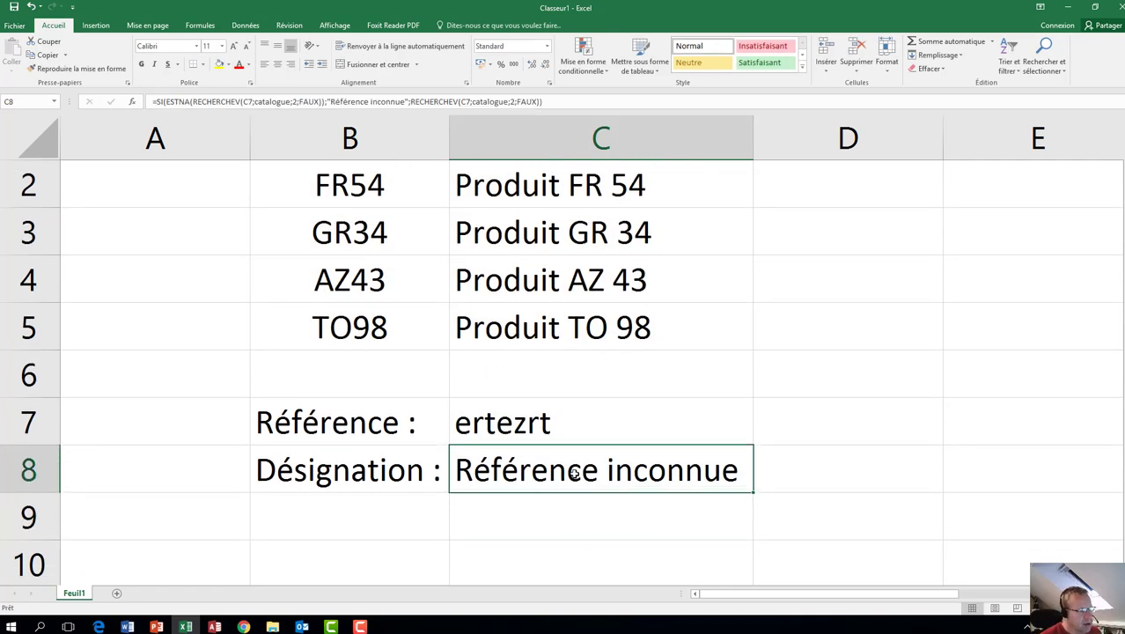
pyautogui.click(553, 428)
pyautogui.write('TO9')
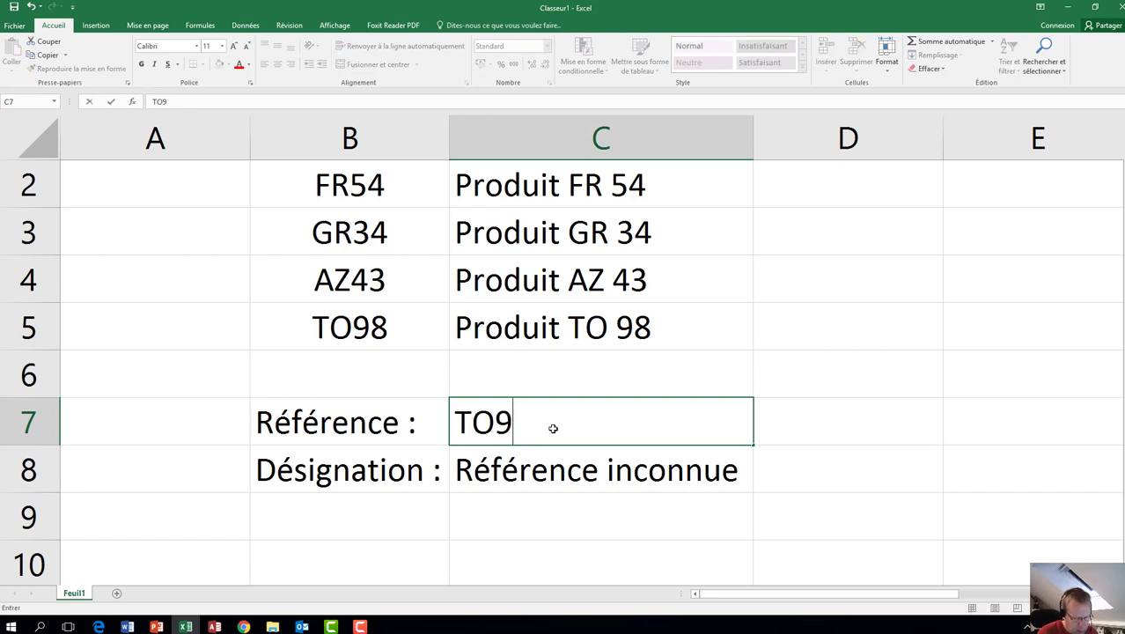
pyautogui.write('8')
pyautogui.press('Return')
pyautogui.press('Return')
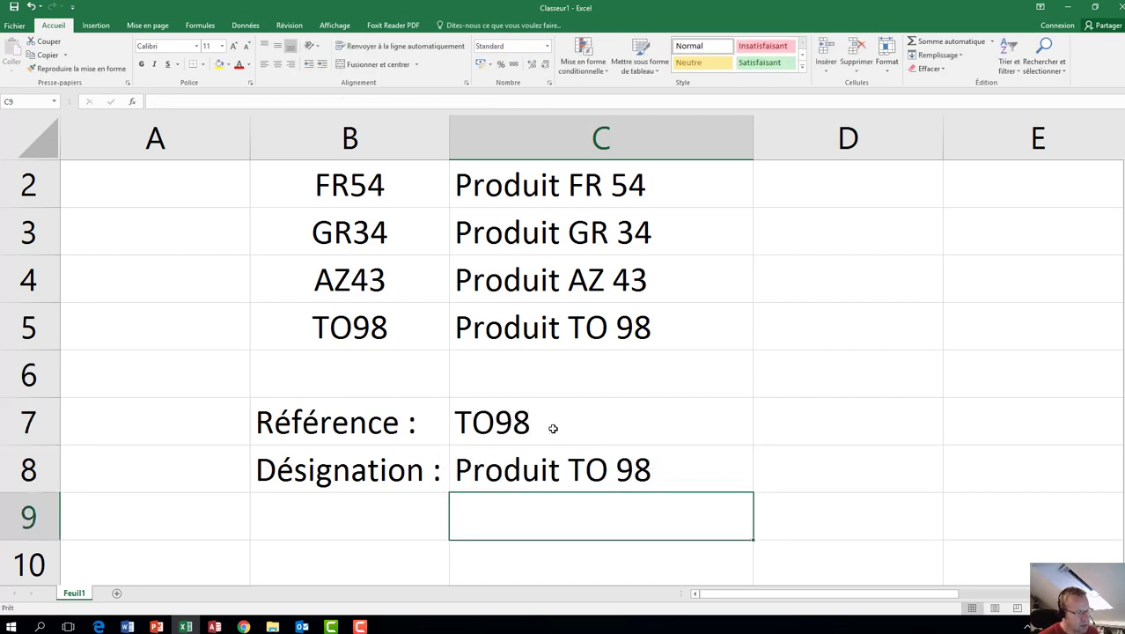
pyautogui.doubleClick(556, 471)
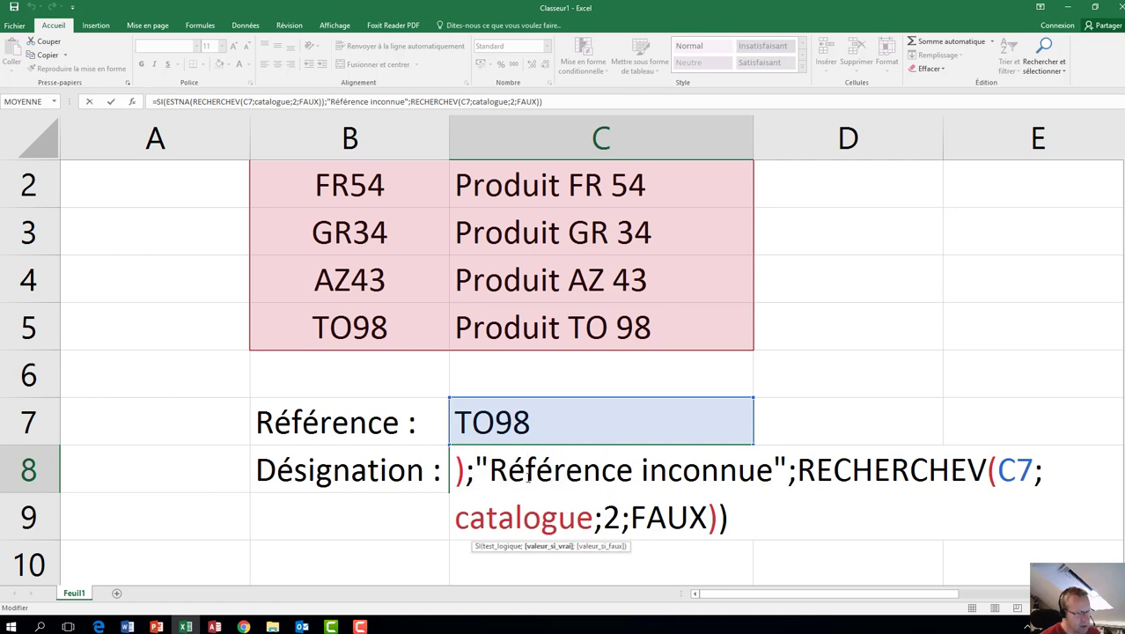
pyautogui.press('Left')
pyautogui.press('Left')
pyautogui.press('Left')
pyautogui.press('Left')
pyautogui.press('Left')
pyautogui.press('Left')
pyautogui.press('Left')
pyautogui.press('Left')
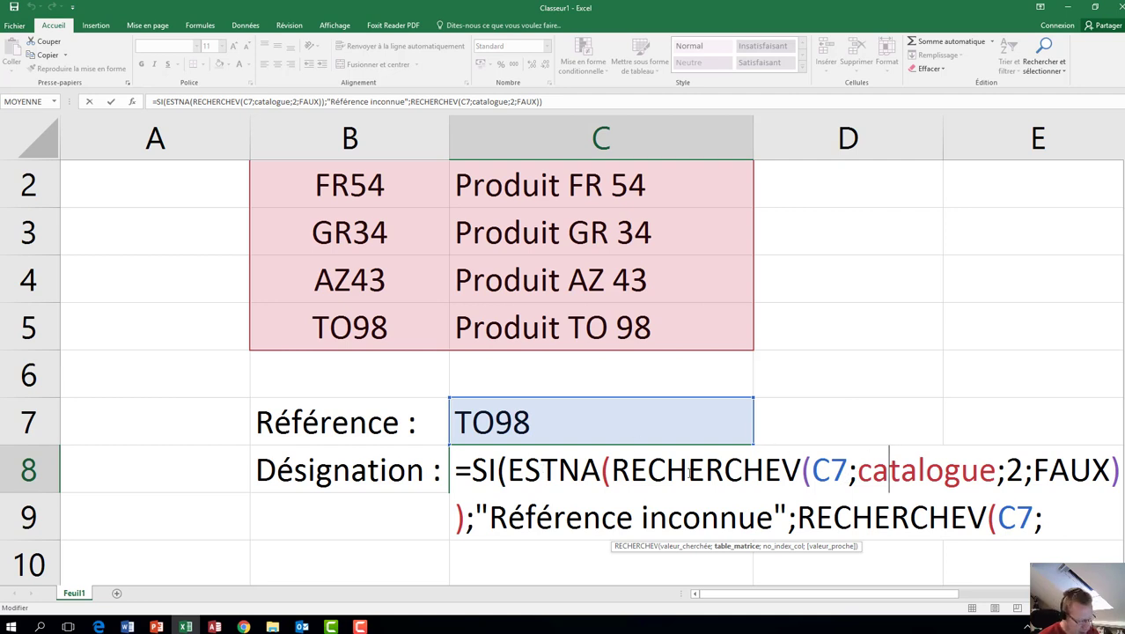
pyautogui.hotkey('ctrl', 'Return')
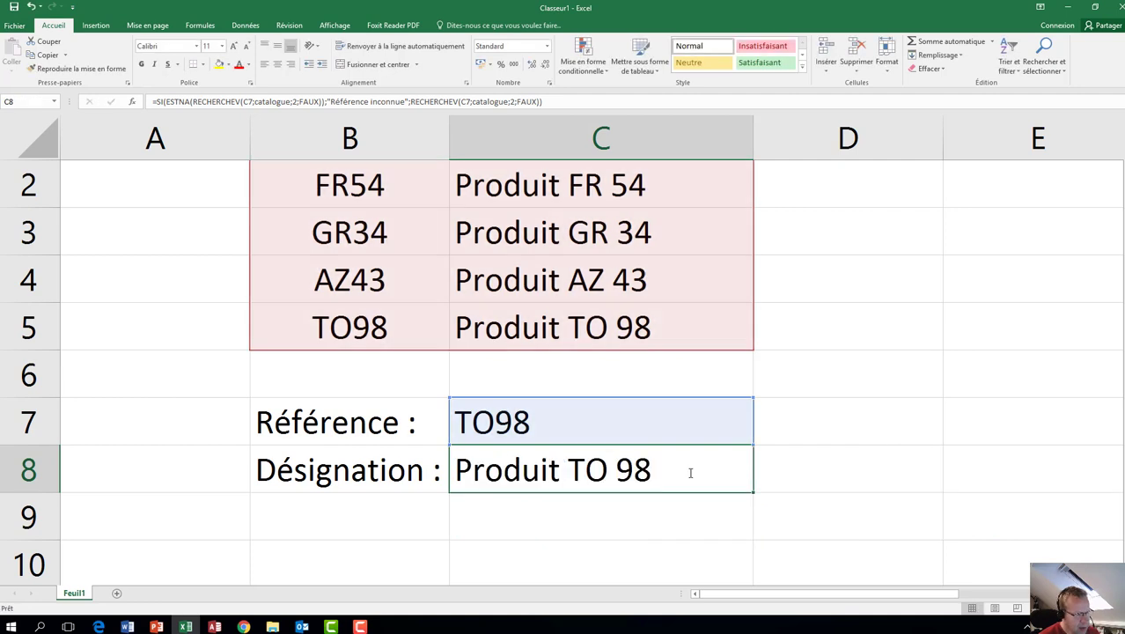